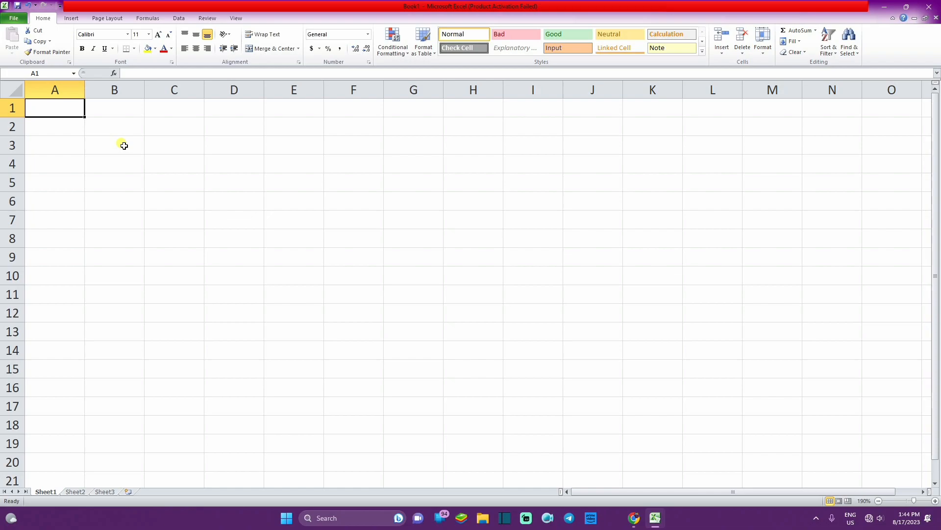
Enter the column heading NAME in cell A1.
click(107, 113)
click(77, 111)
click(90, 113)
click(53, 113)
text(NAME)
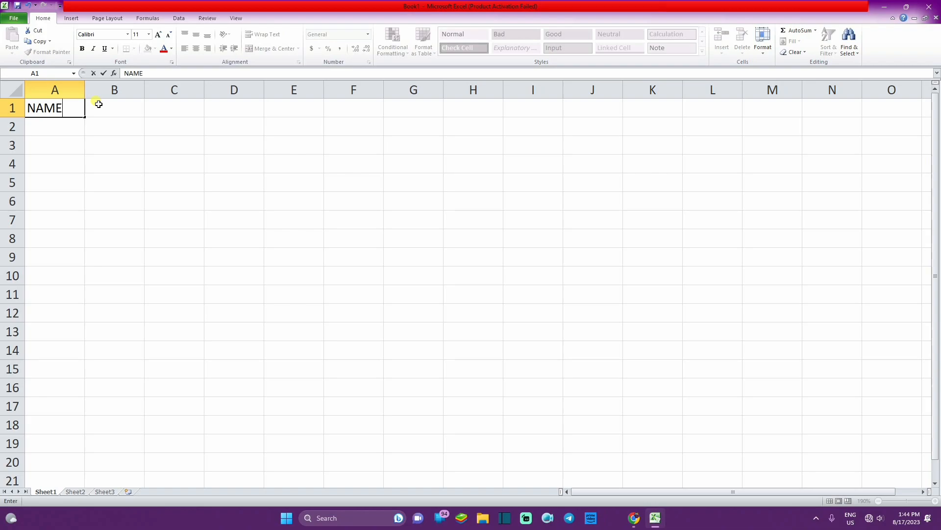
click(67, 127)
click(67, 109)
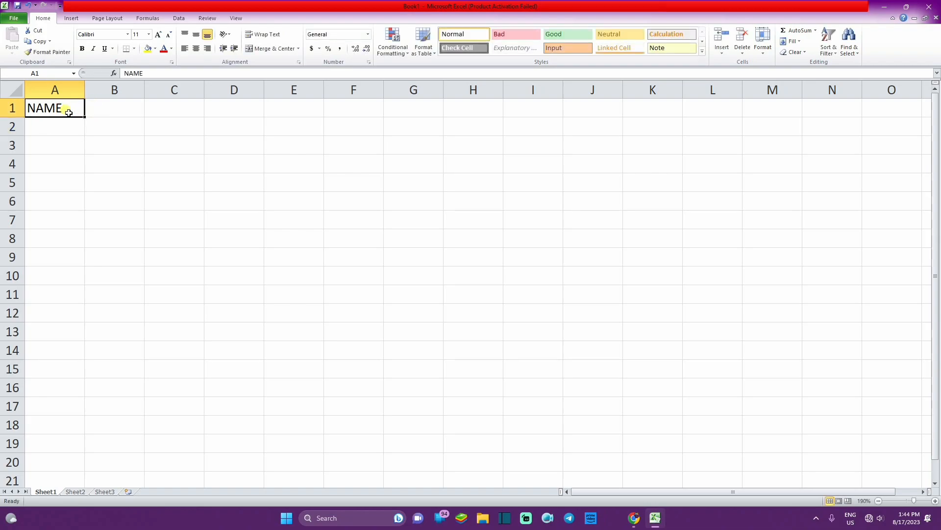
Fill cells A2 to A5 under the NAME heading with the four employees' names, one per row.
drag(46, 132, 58, 252)
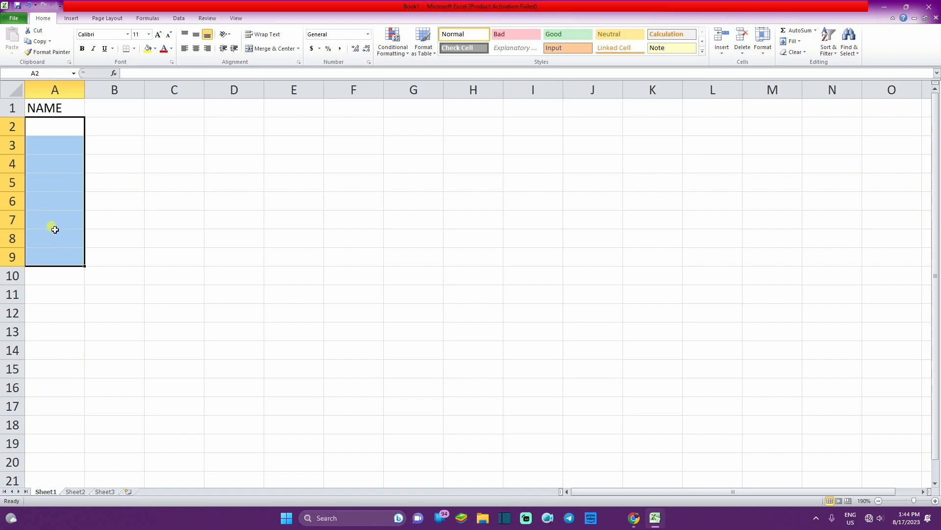
click(47, 129)
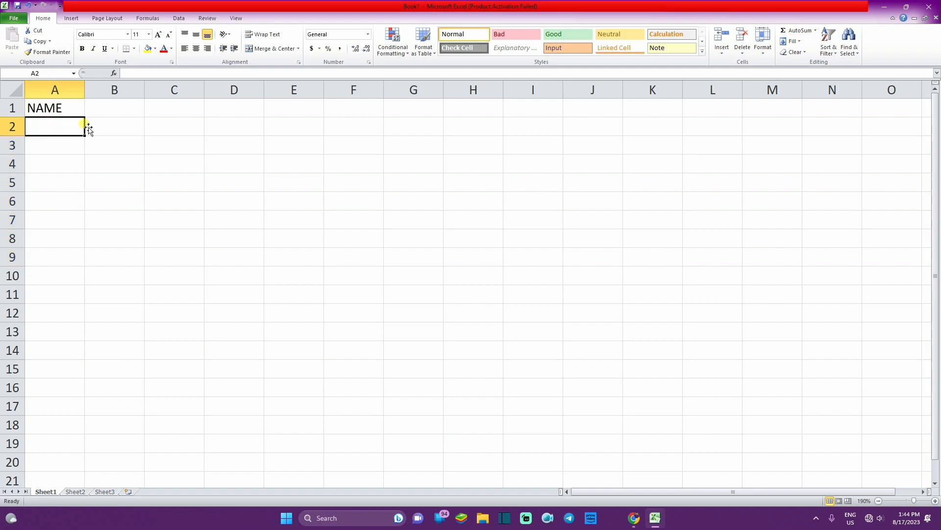
text(S)
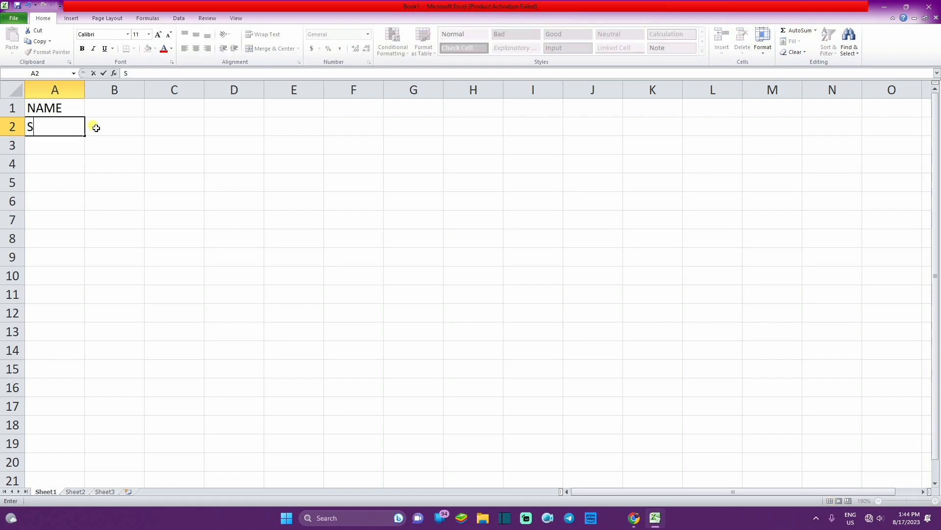
text(HYAM)
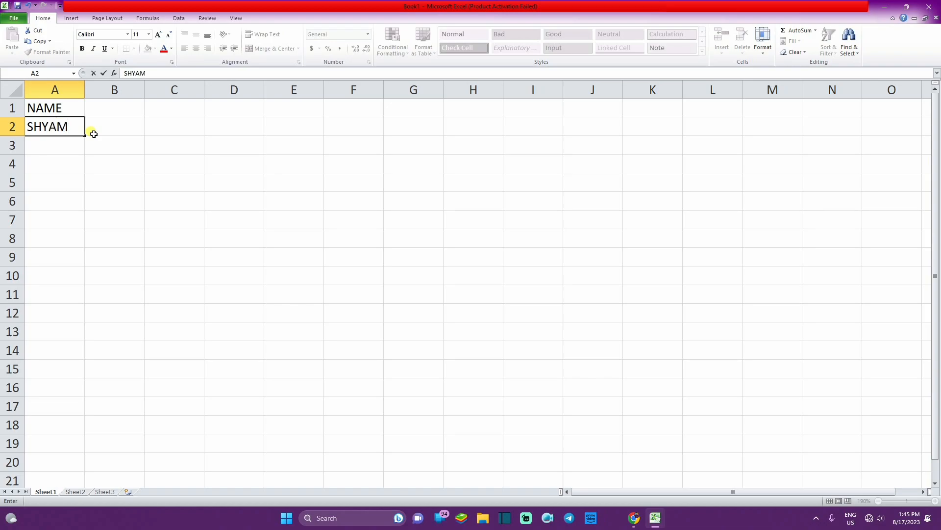
click(62, 153)
text(RAM)
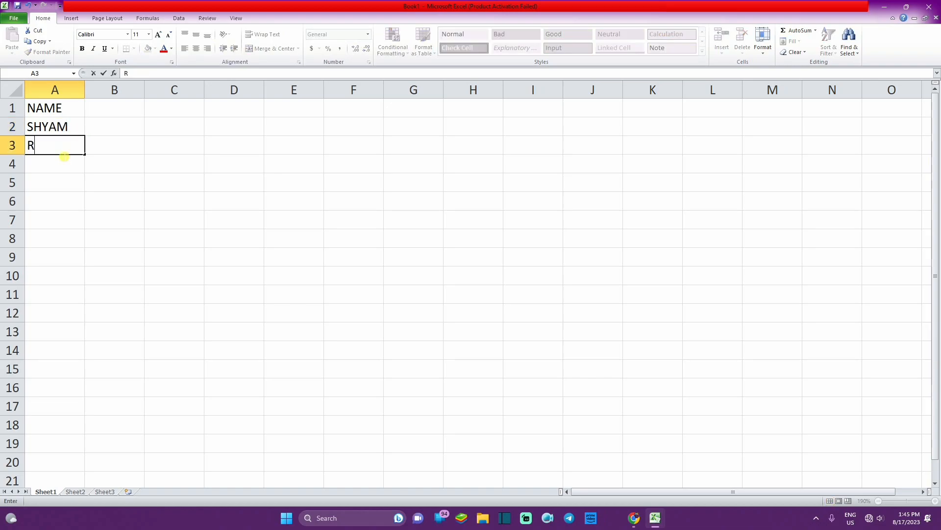
click(74, 171)
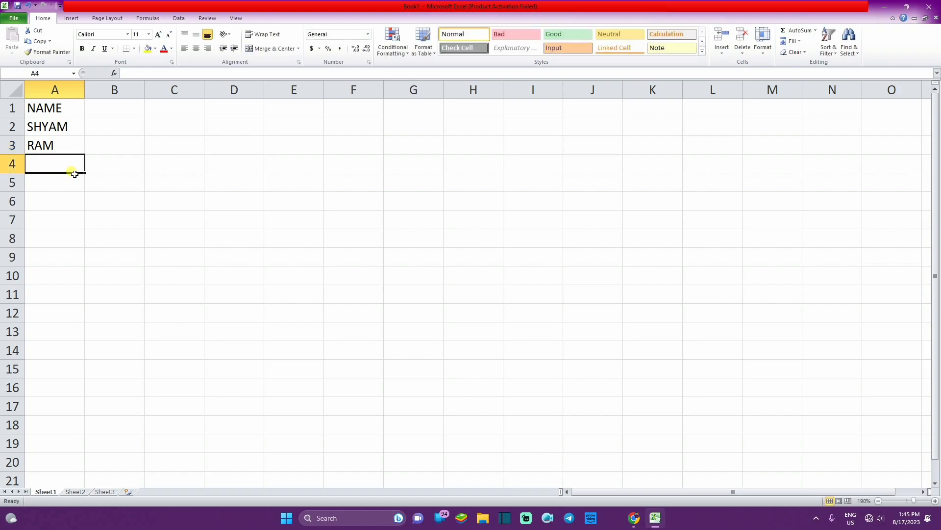
text(MOHAN)
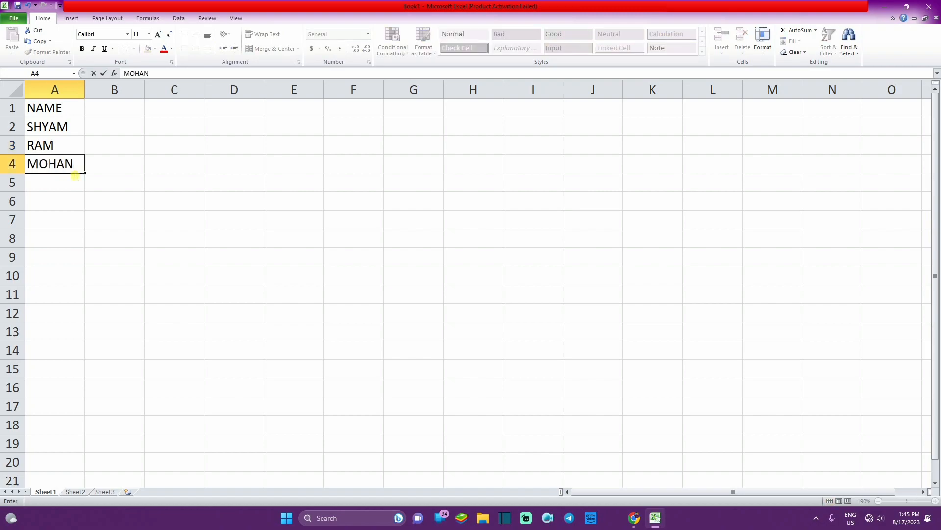
click(74, 174)
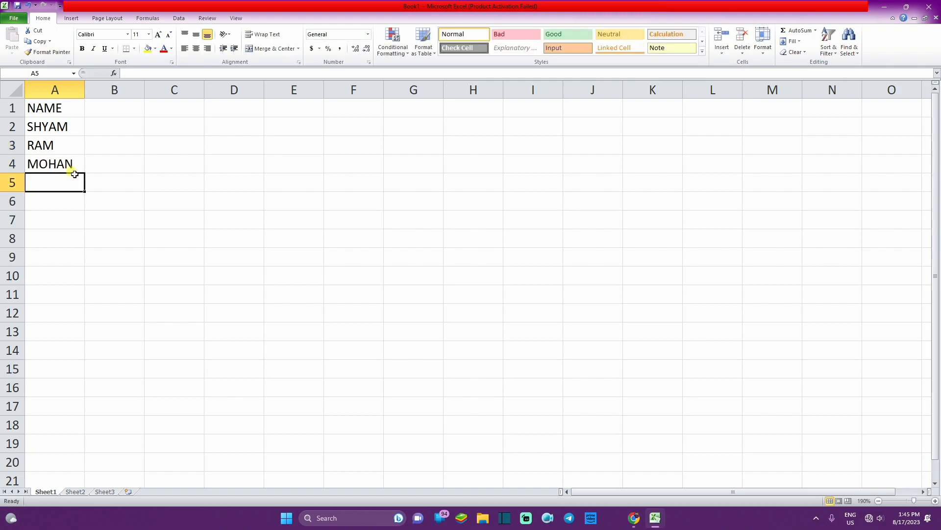
text(SONU)
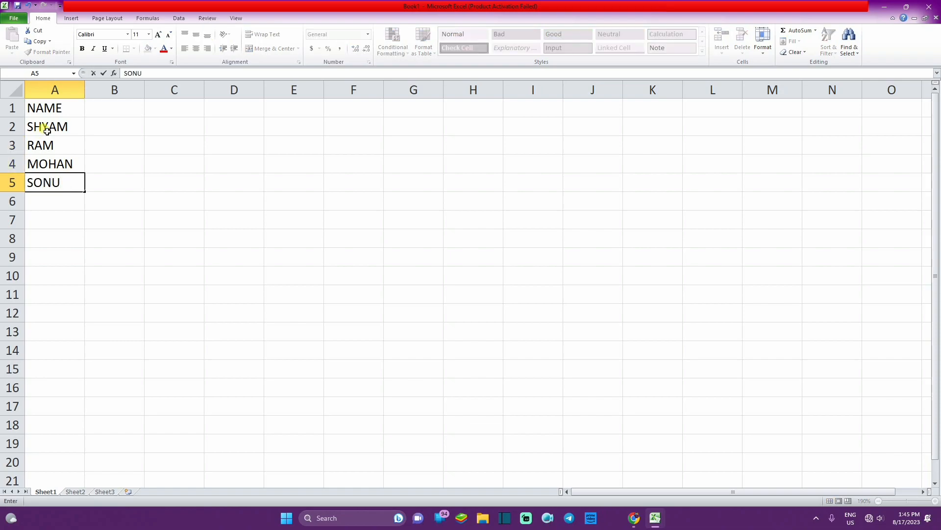
click(73, 108)
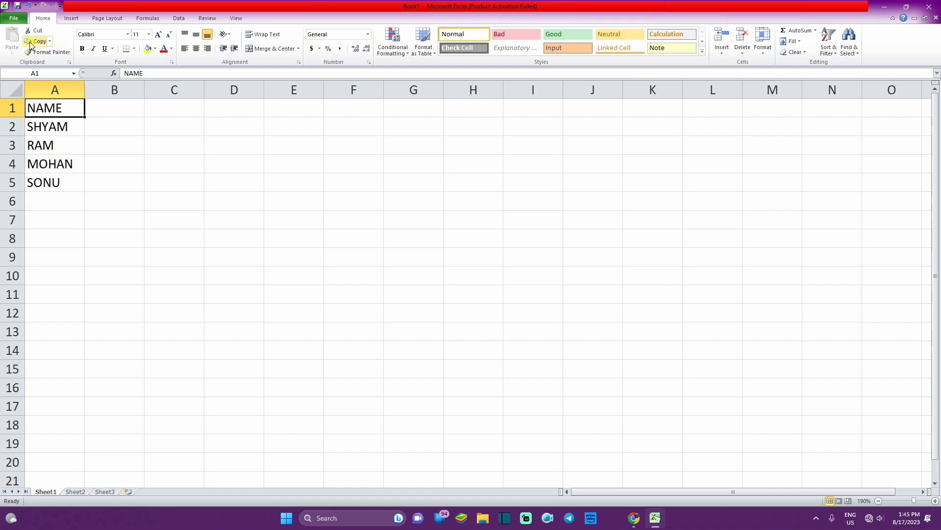
Enter the headings SALARY, TA, DA and HRA in cells B1 to E1.
click(129, 114)
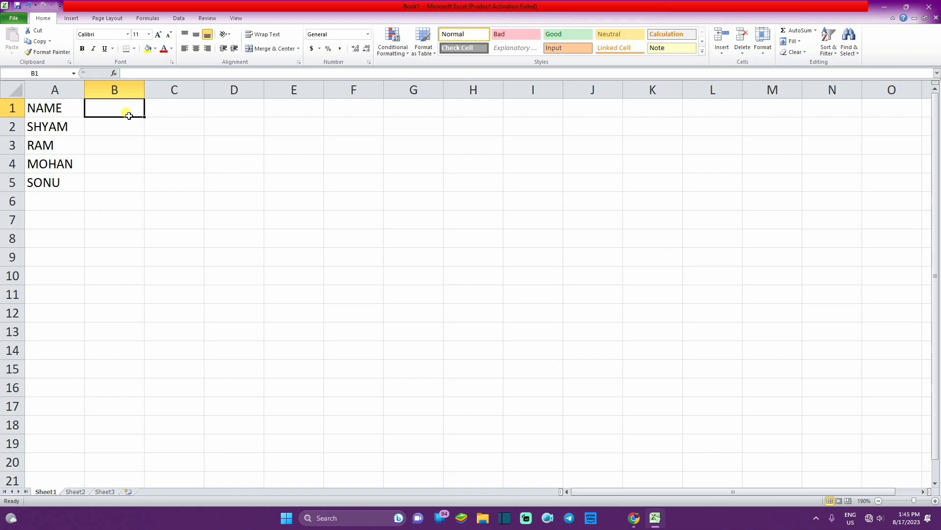
text(SA)
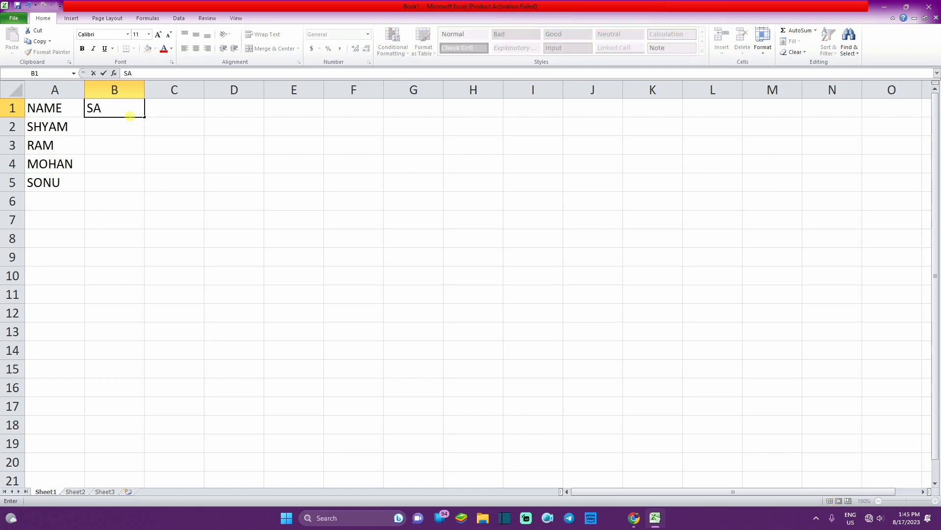
text(LARY)
click(156, 109)
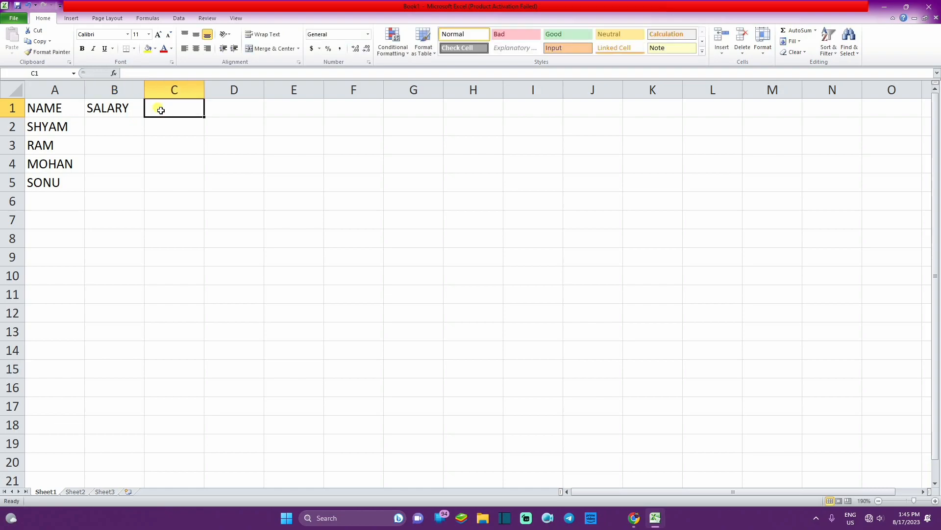
text(TA)
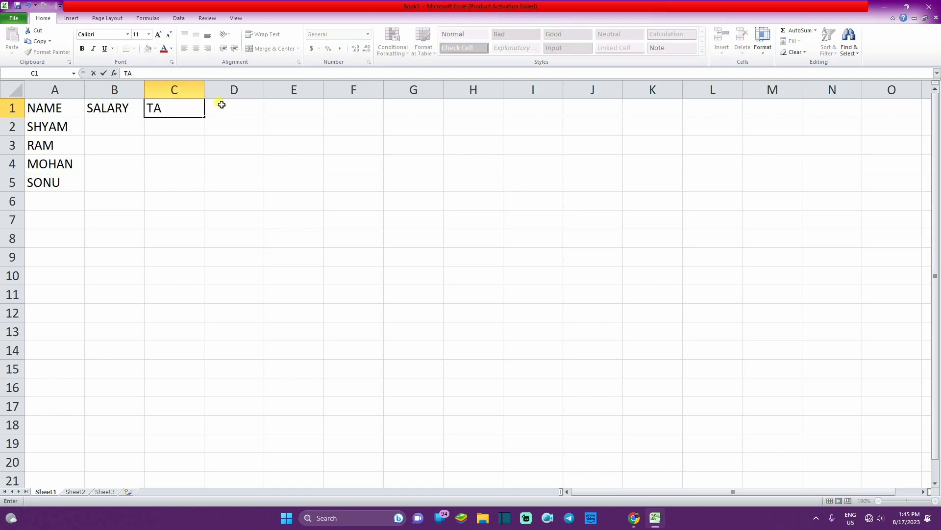
click(225, 112)
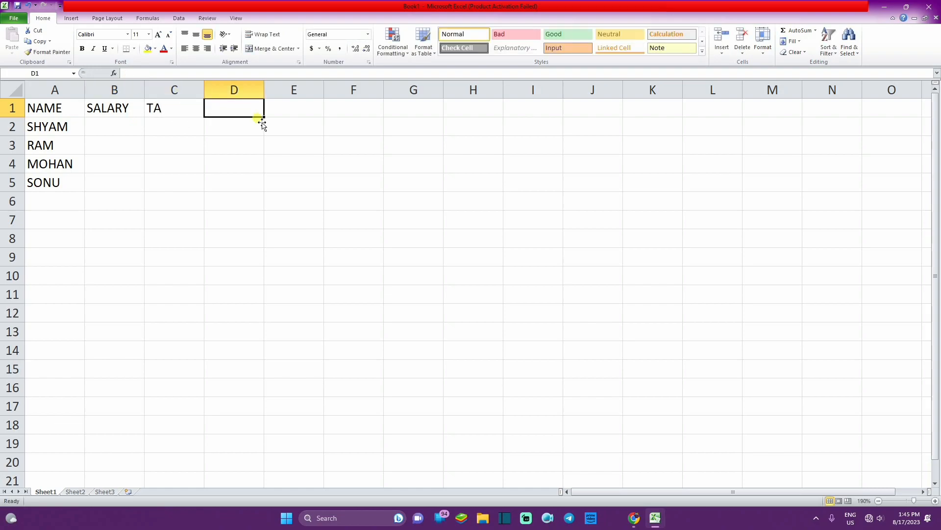
text(DA)
click(279, 111)
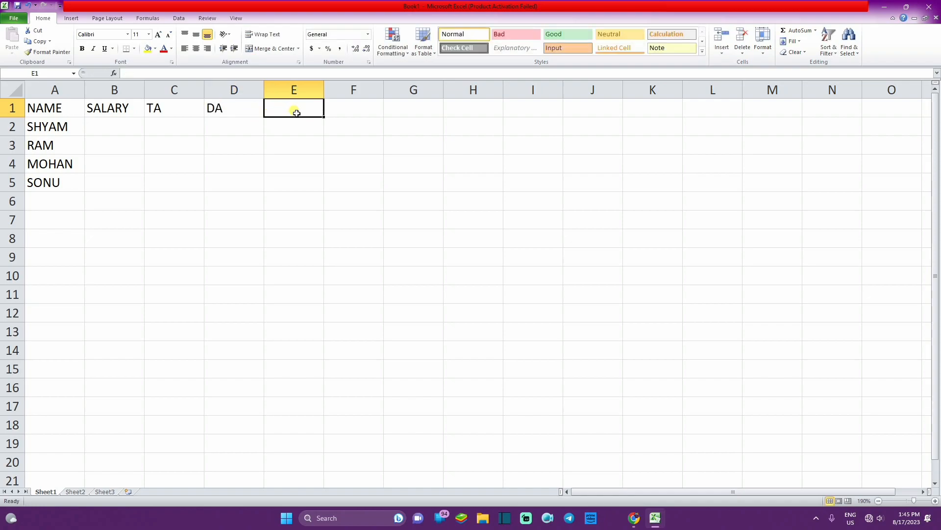
text(HRA)
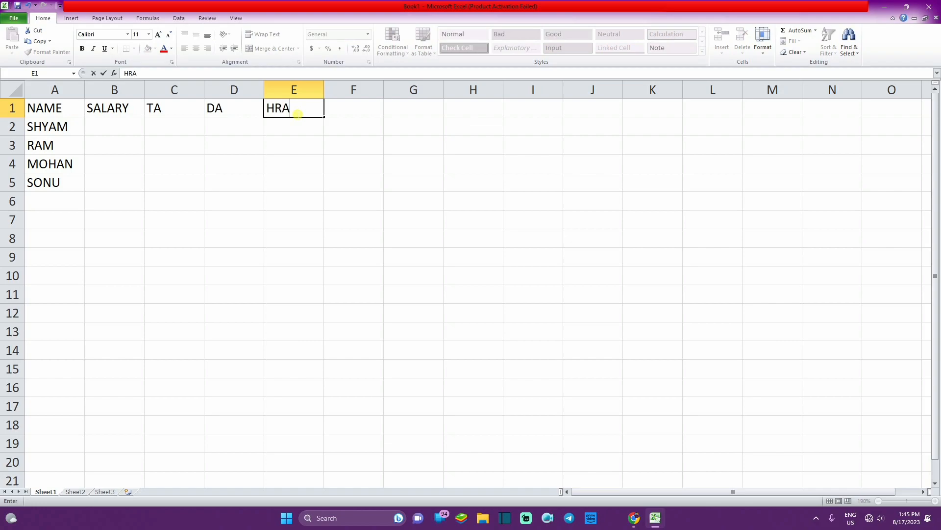
Add the headings TOTAL, PF and ESI in cells F1 to H1.
click(341, 116)
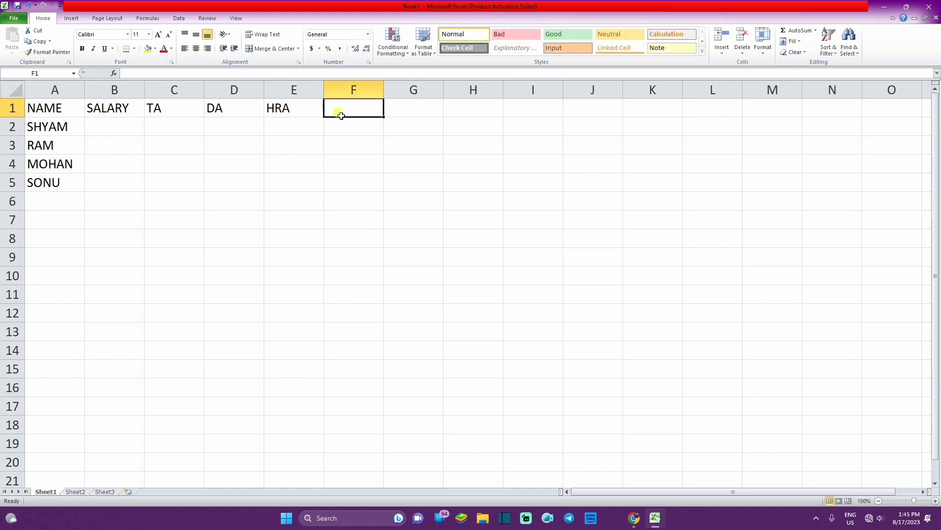
text(TO)
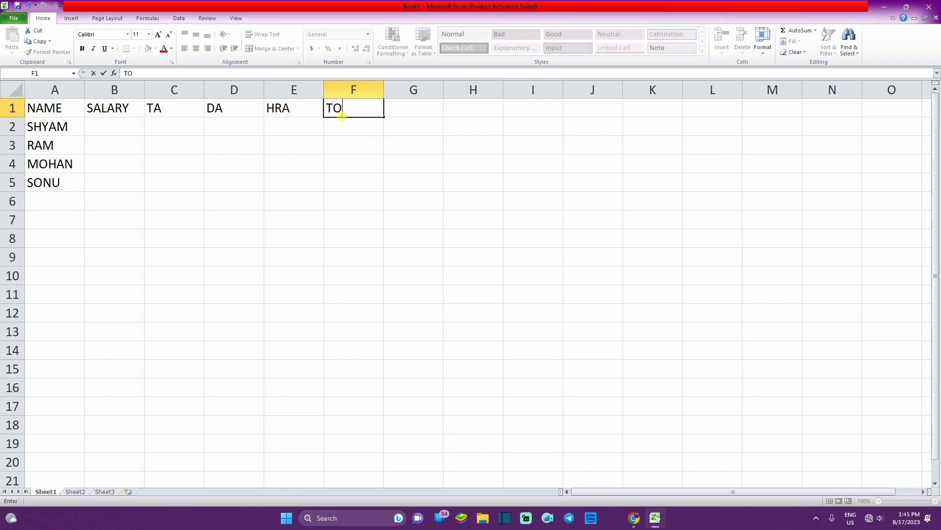
text(TAL)
click(412, 107)
text(PF)
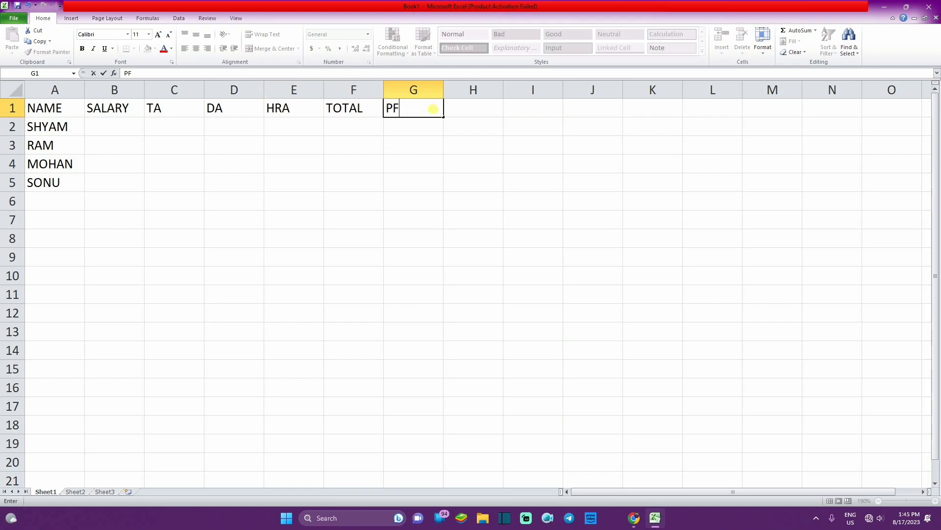
click(470, 114)
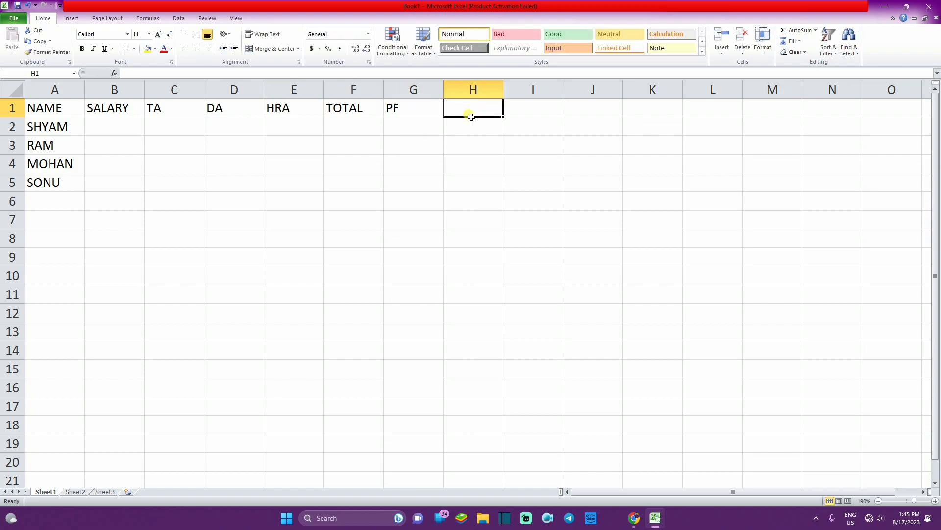
text(ESI)
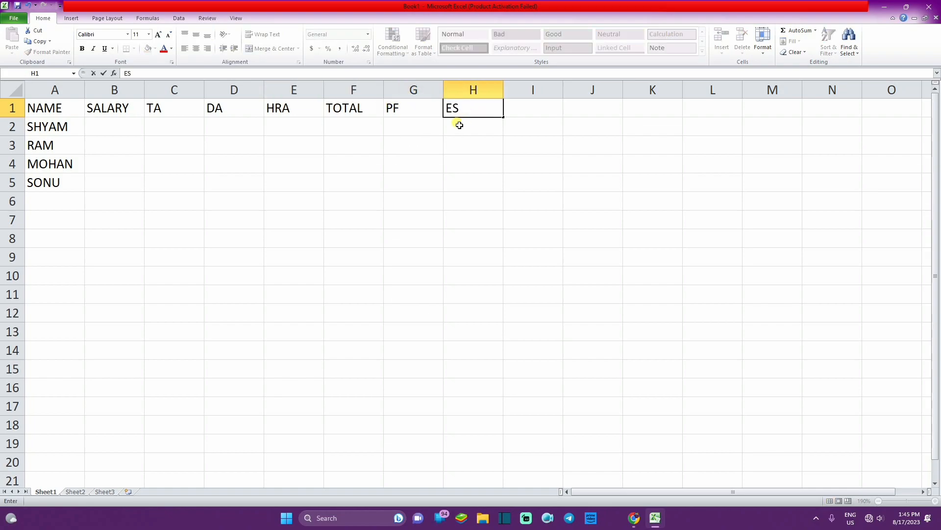
Enter the heading NET SALARY in cell I1, with a line break before SALARY so it spans two lines.
click(511, 109)
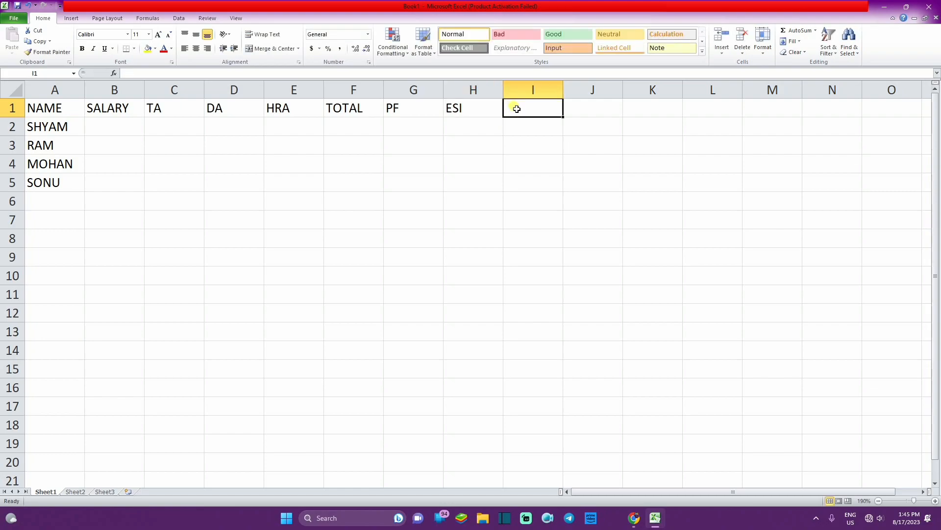
text(NET)
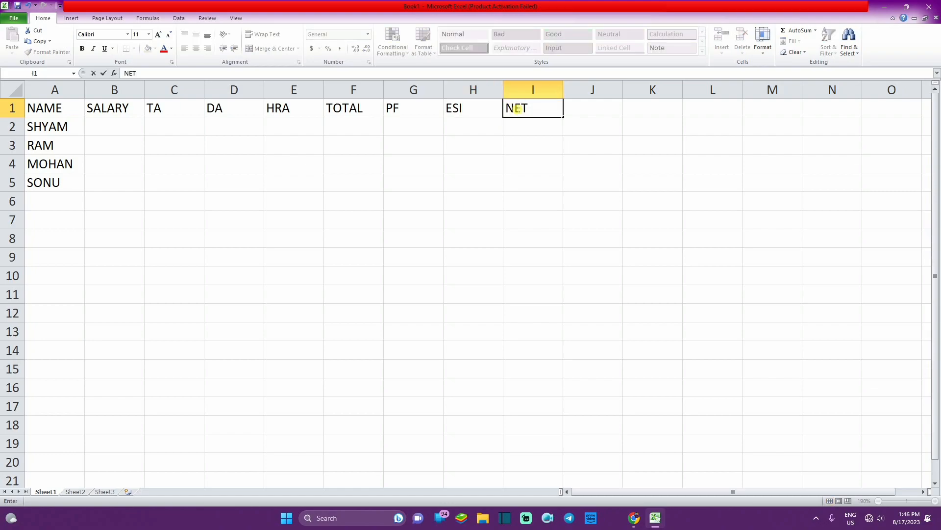
text( SALARY)
click(535, 108)
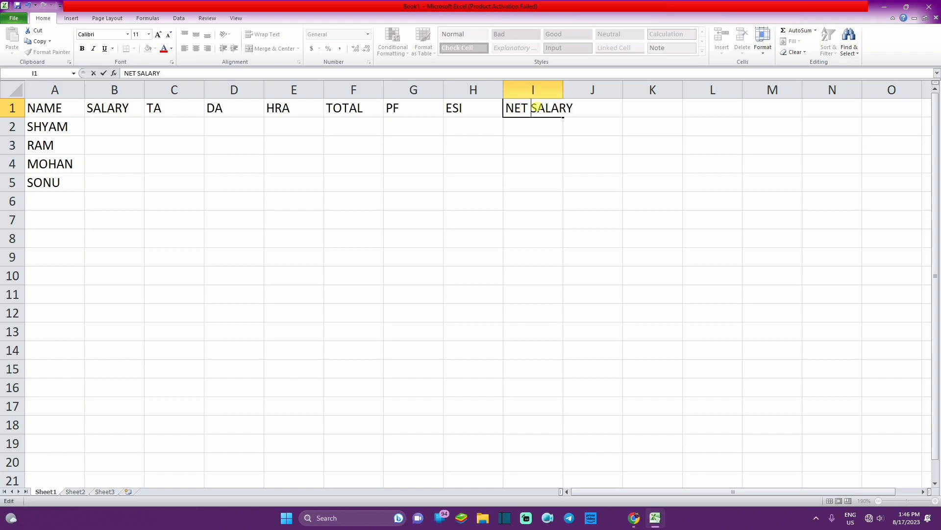
key(alt)
key(alt+Return)
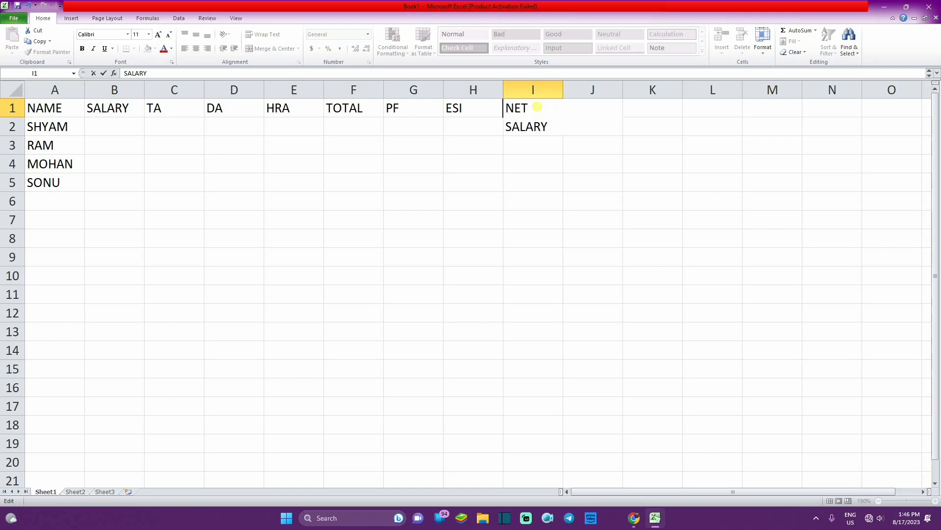
click(468, 131)
click(512, 120)
click(518, 159)
click(468, 127)
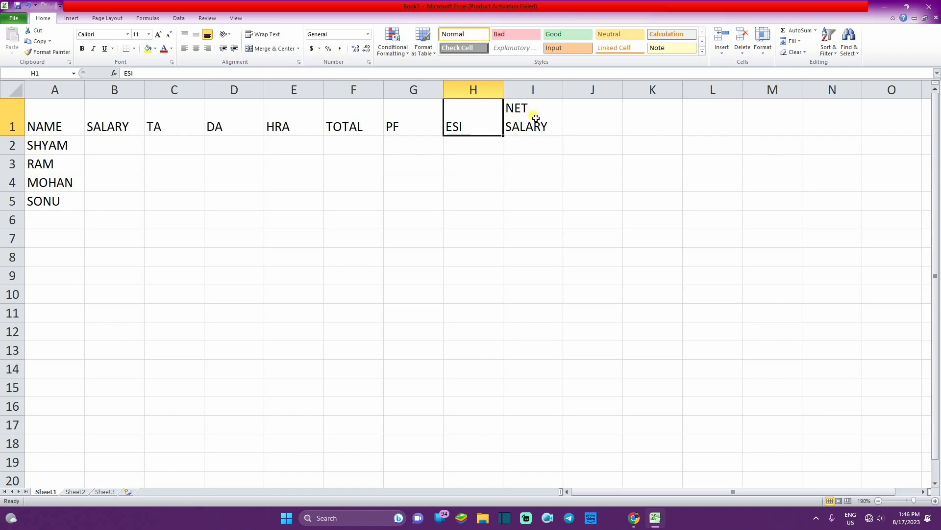
click(81, 125)
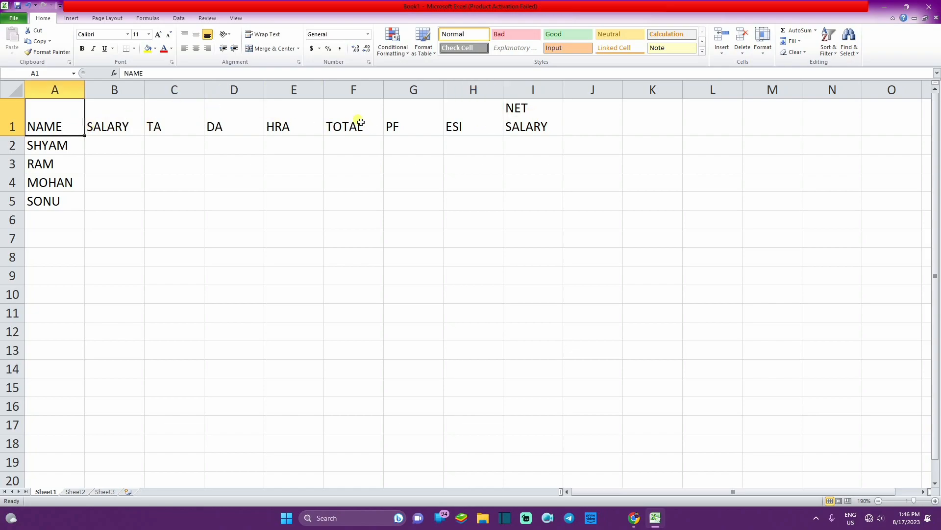
click(536, 116)
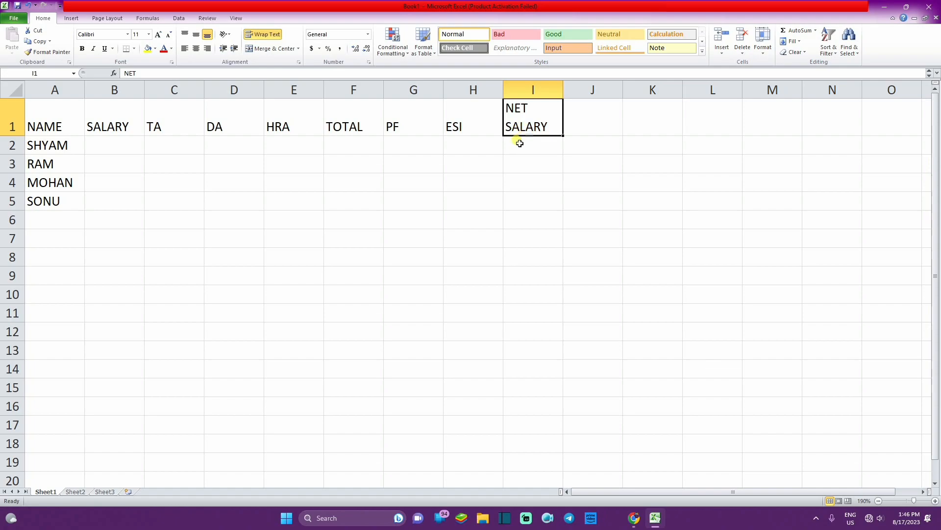
click(123, 144)
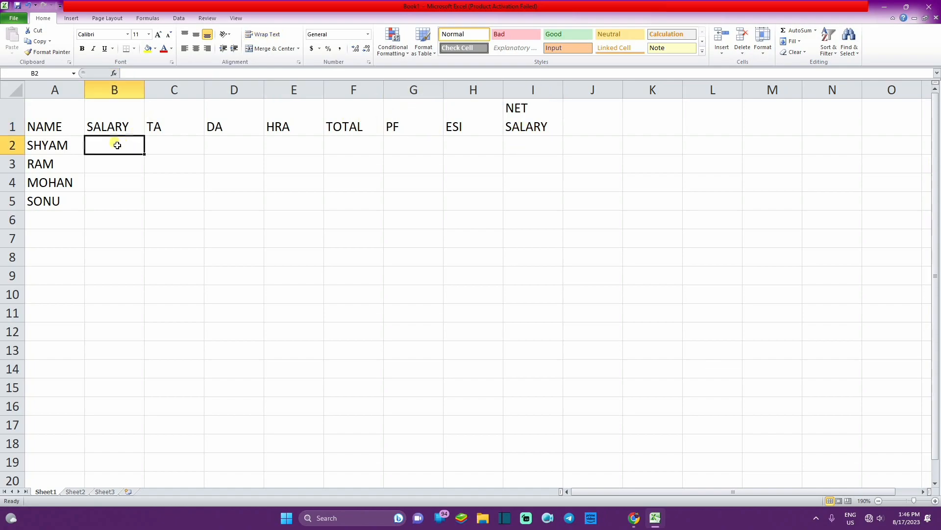
drag(76, 115, 528, 119)
click(169, 114)
Enter the salaries 8000, 6000, 4000 and 7000 in cells B2 to B5 under the SALARY heading.
click(121, 153)
text(8000)
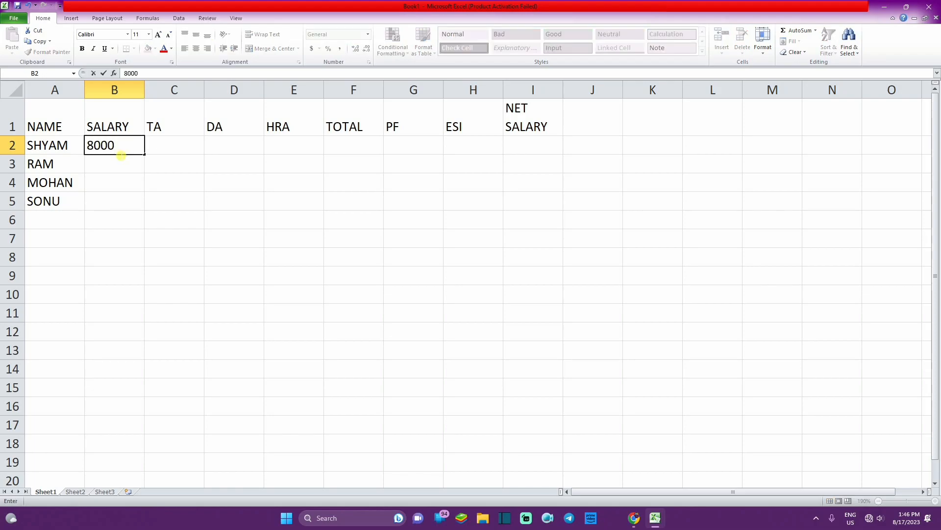
key(Return)
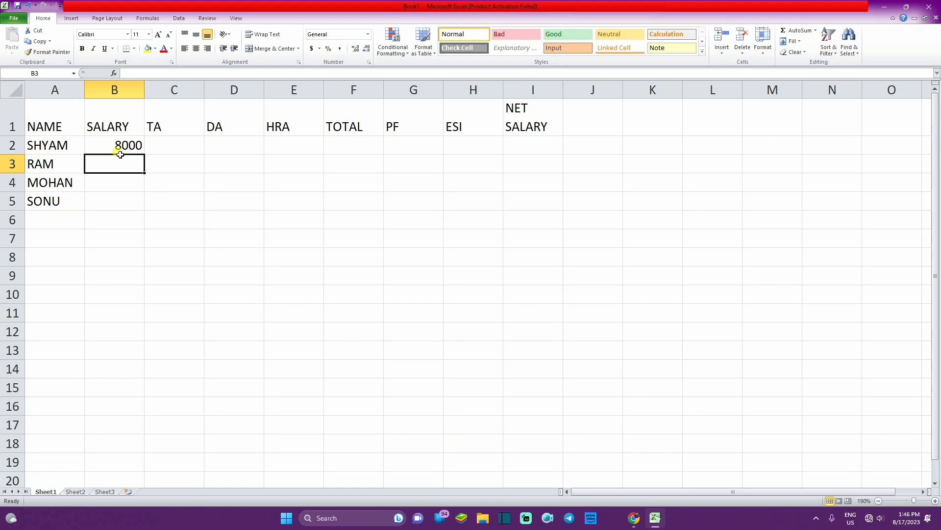
text(6000)
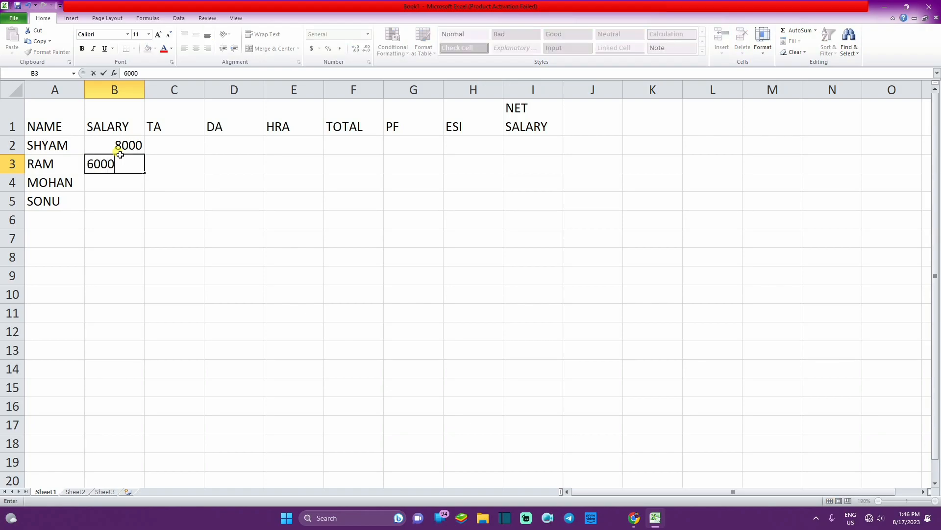
key(Return)
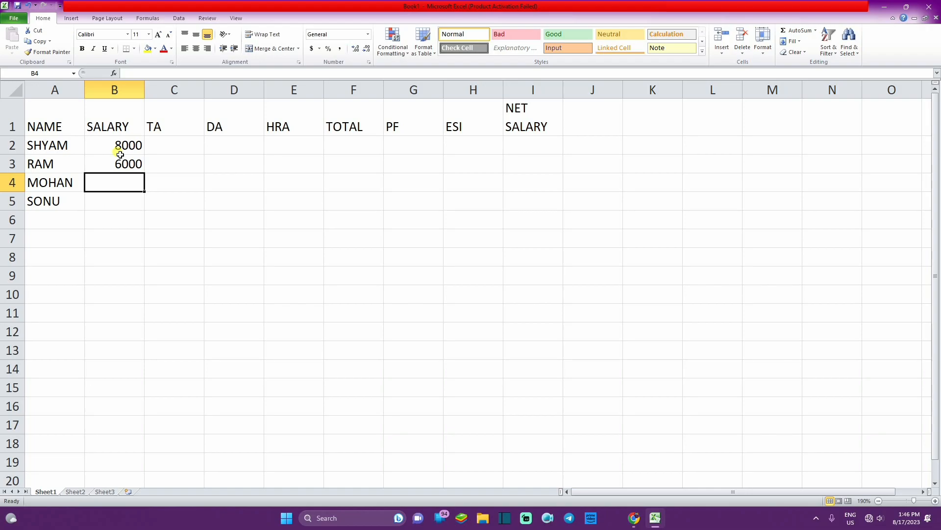
text(4000)
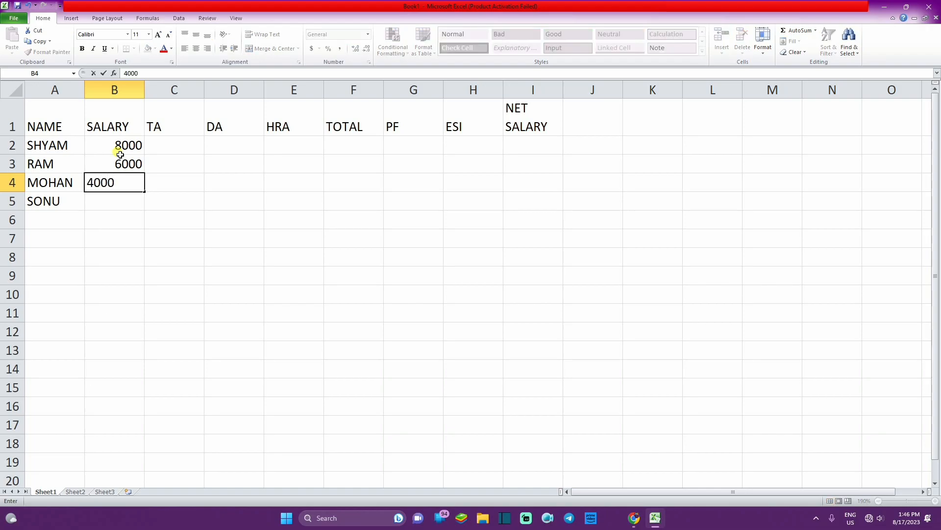
key(Return)
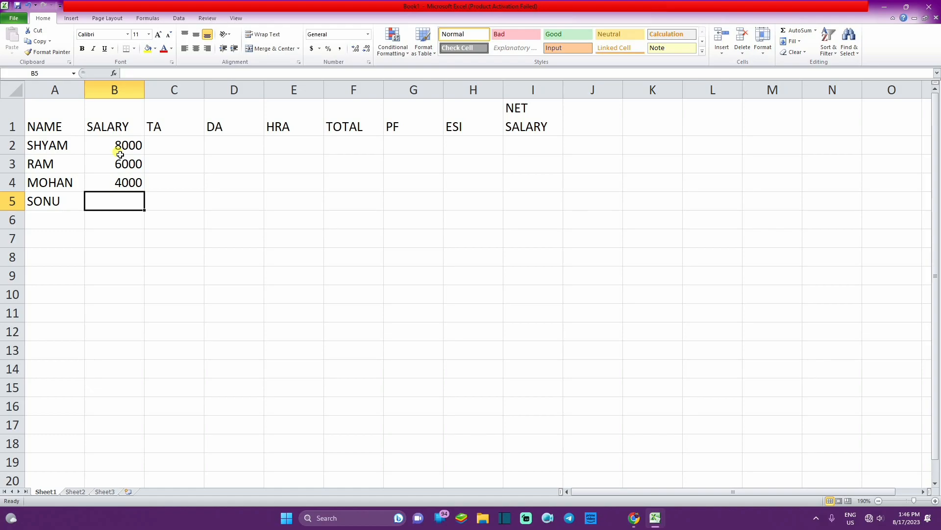
text(7000)
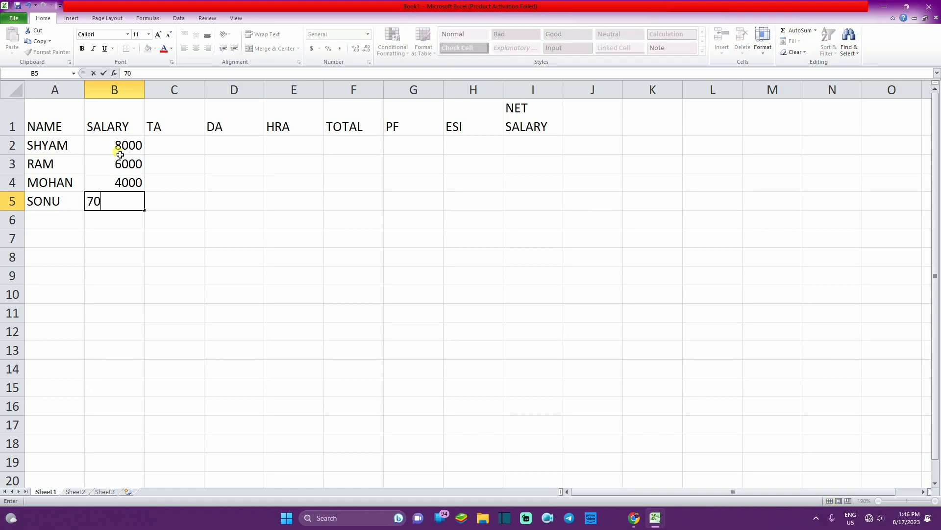
click(153, 145)
drag(123, 120, 130, 204)
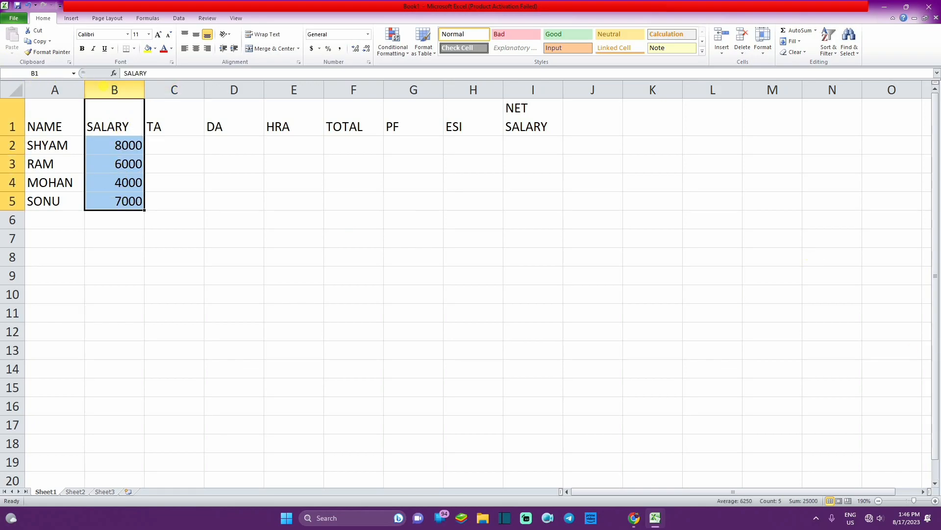
click(165, 154)
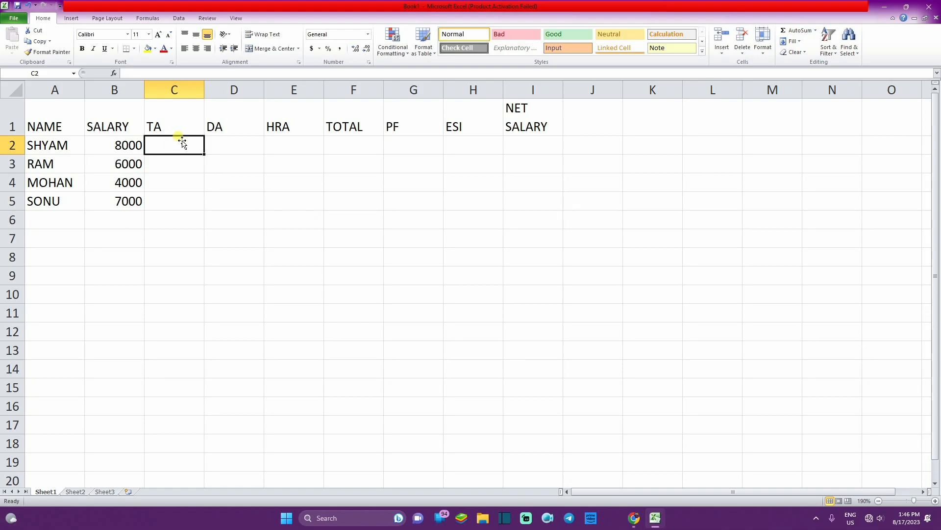
click(255, 133)
click(254, 151)
click(305, 120)
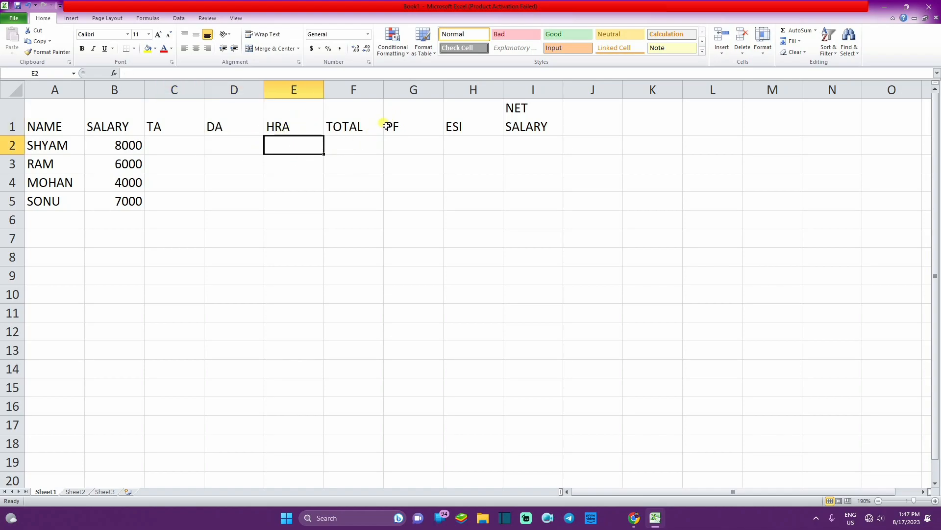
Enter the TA formula =B2*8% in cell C2 to calculate the first employee's allowance from the salary.
click(187, 148)
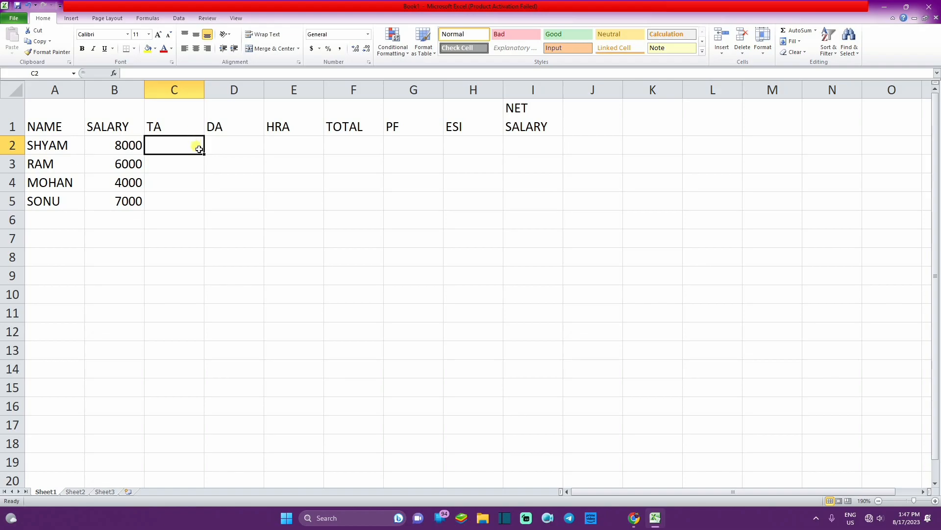
text(=)
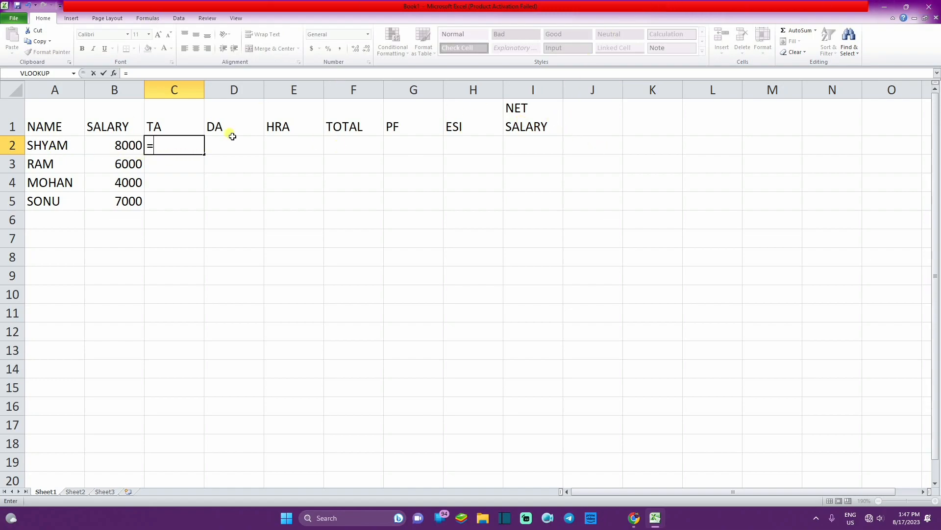
click(102, 145)
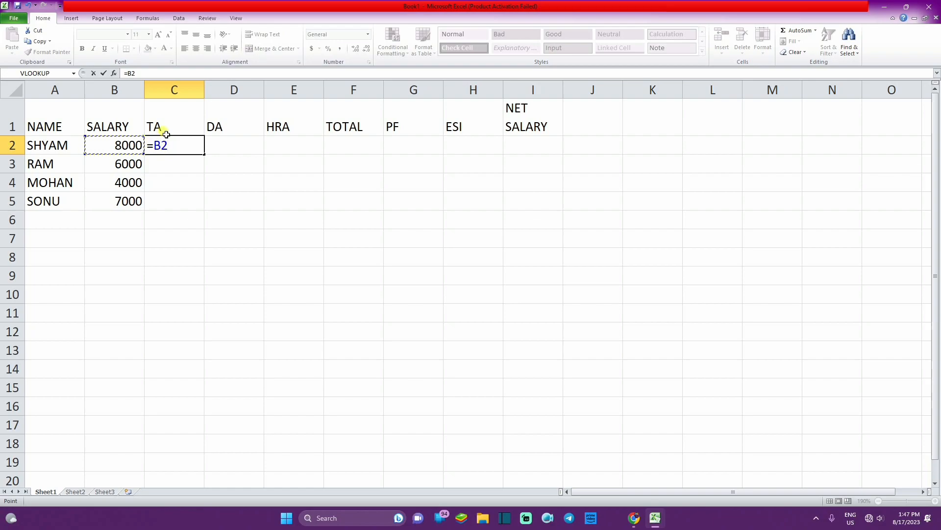
text(8)
key(BackSpace)
text(*8)
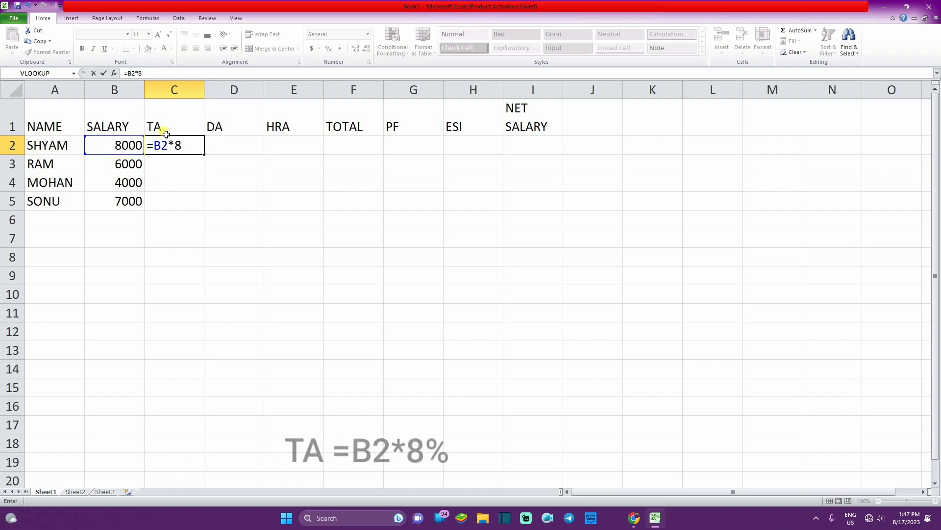
text(%)
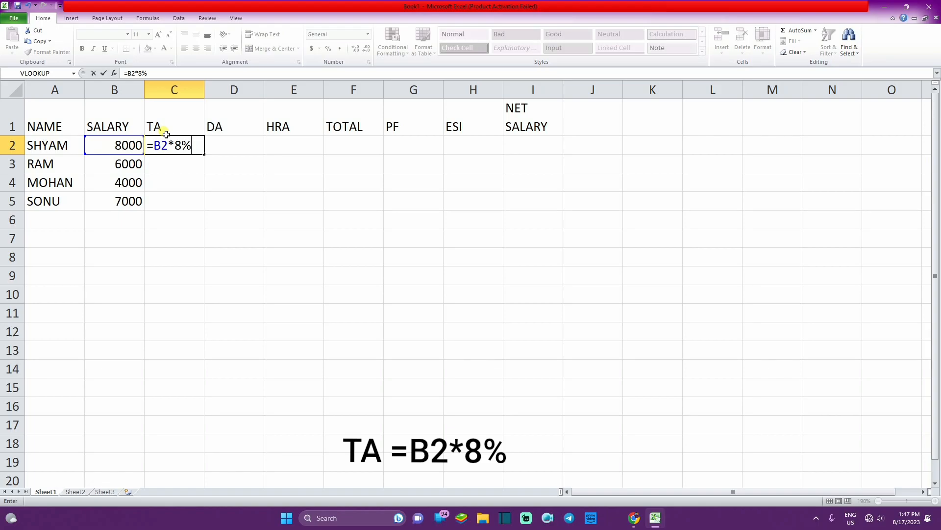
key(Return)
click(179, 148)
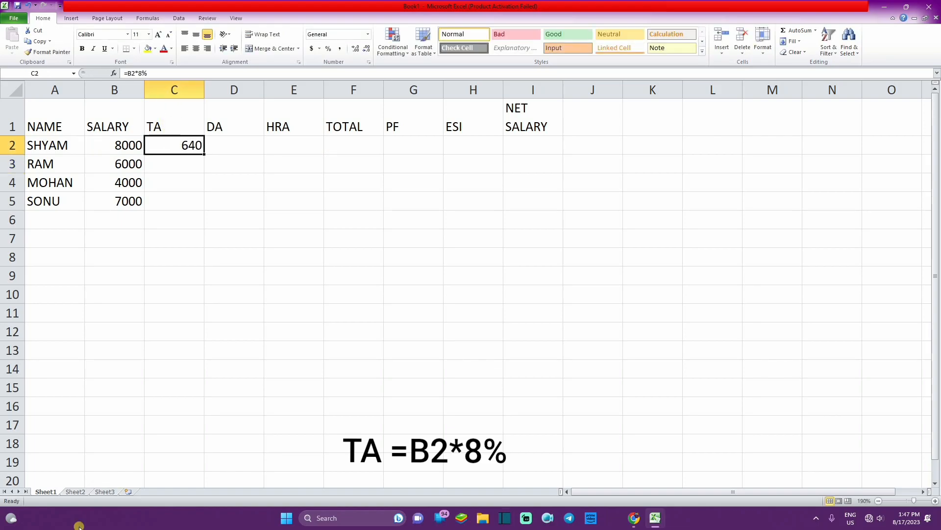
click(126, 148)
click(177, 148)
click(136, 146)
click(165, 147)
click(174, 169)
Fill the TA formula from C2 down to C5 for the remaining employees.
click(168, 146)
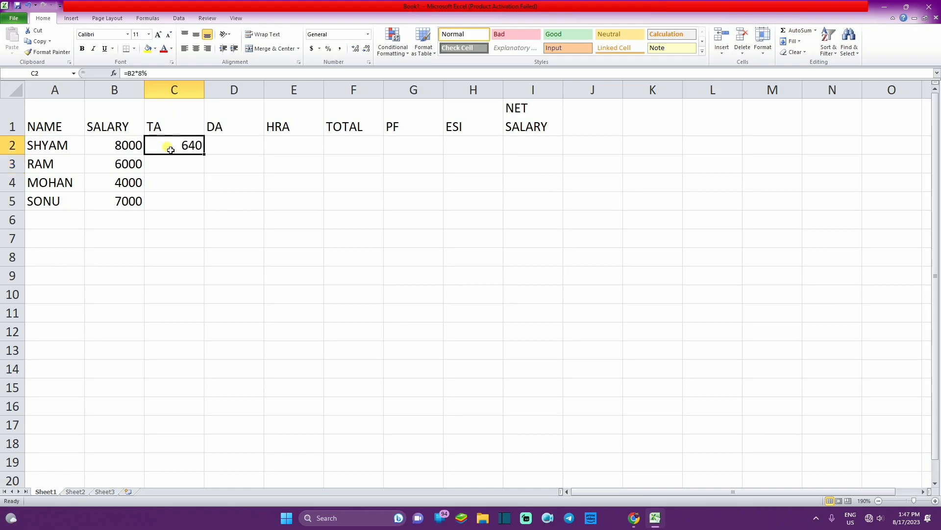
drag(208, 159, 207, 210)
key(Down)
click(155, 179)
Enter the DA formula =B2*10% in cell D2 for the first employee.
click(237, 146)
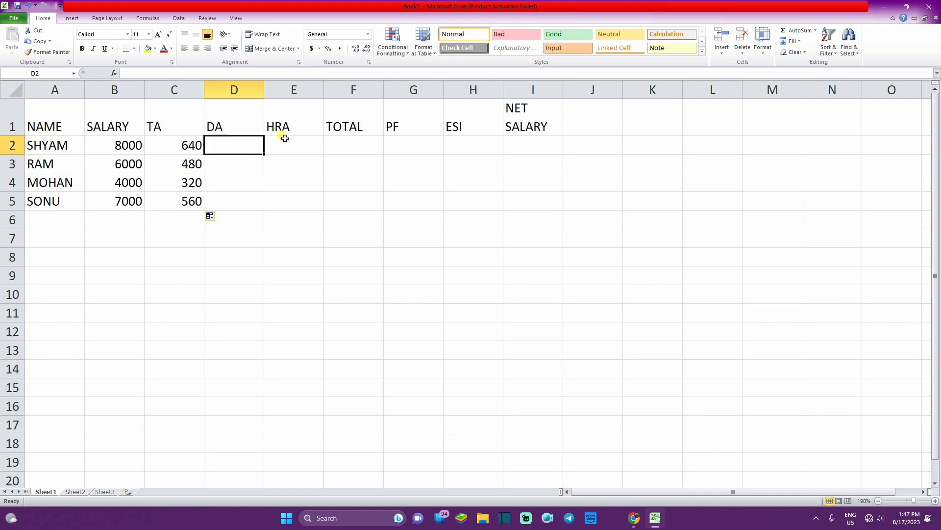
text(=)
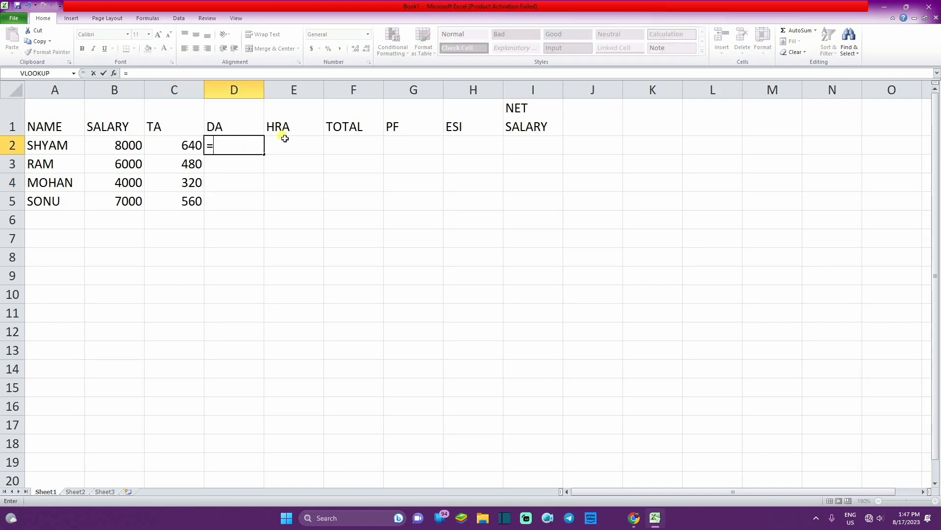
click(110, 148)
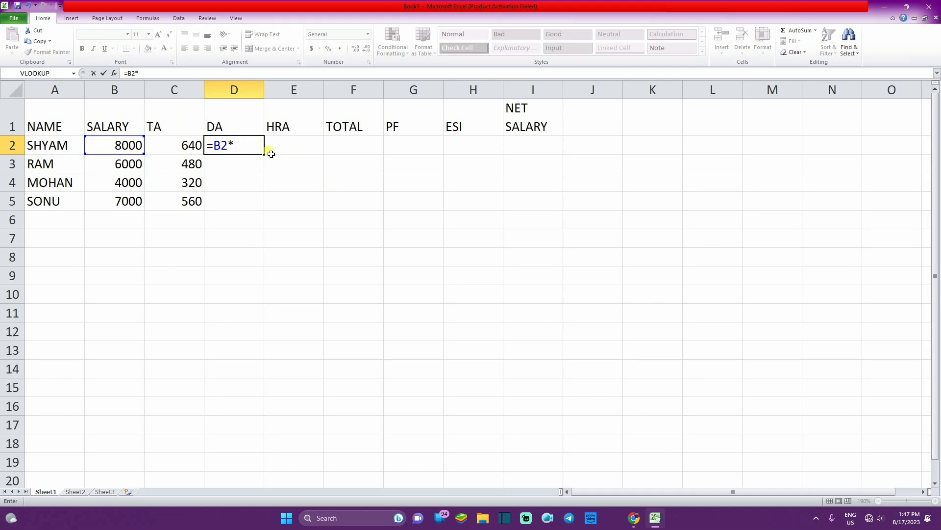
text(*10)
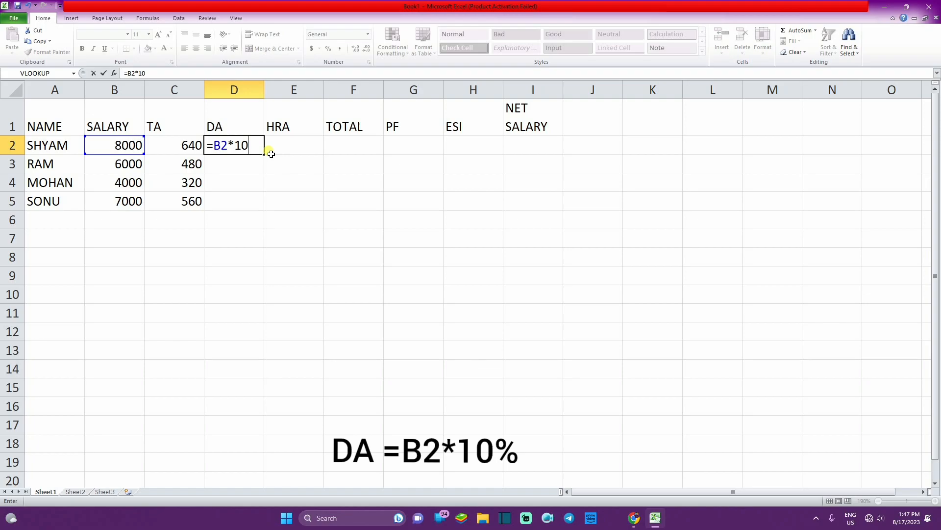
key(Return)
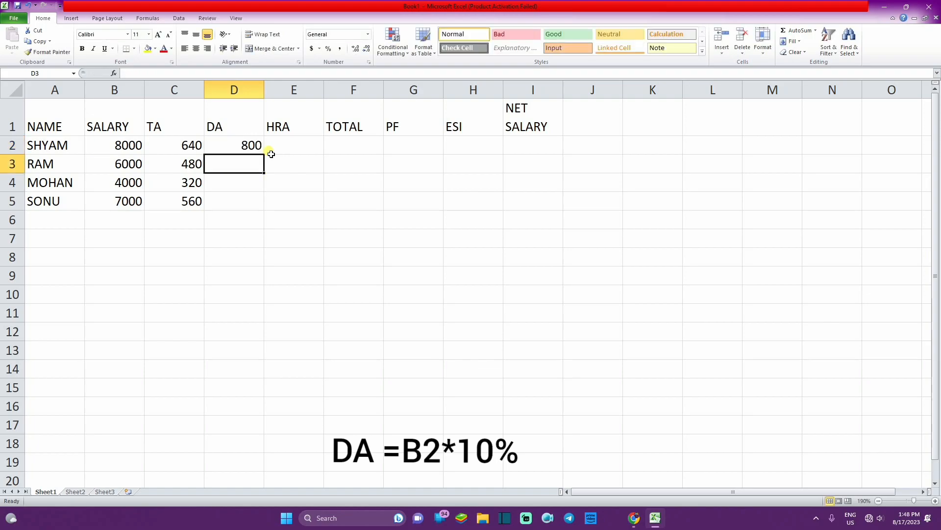
Enter a DA formula in cell D3 that takes 10% of the salary in B3.
text(=)
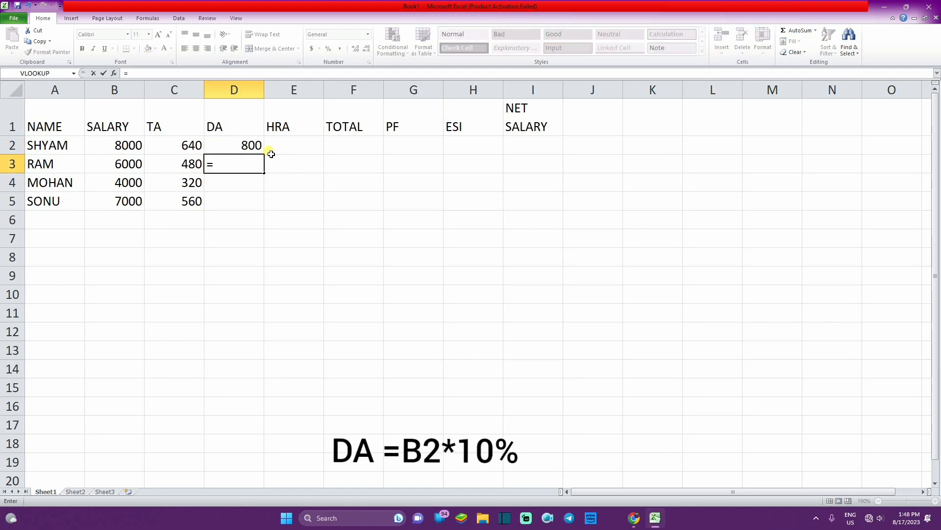
click(110, 169)
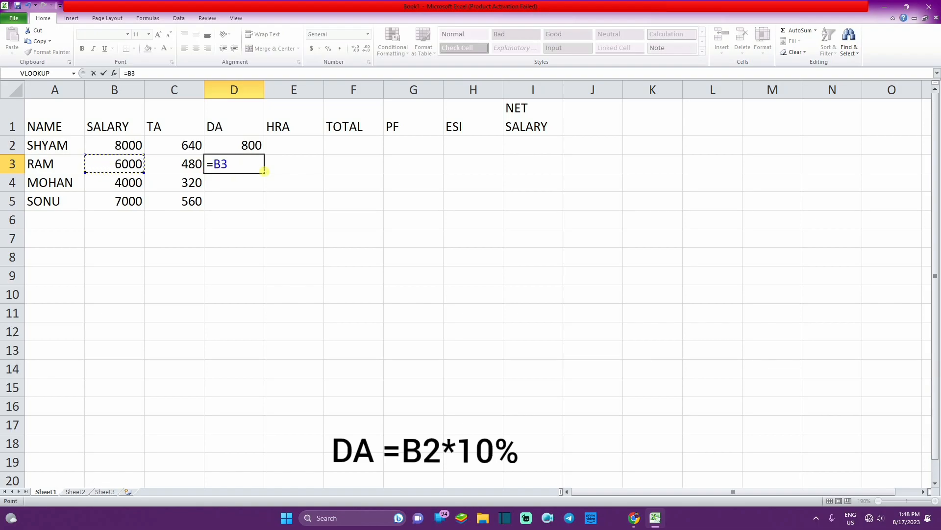
text(*)
key(Return)
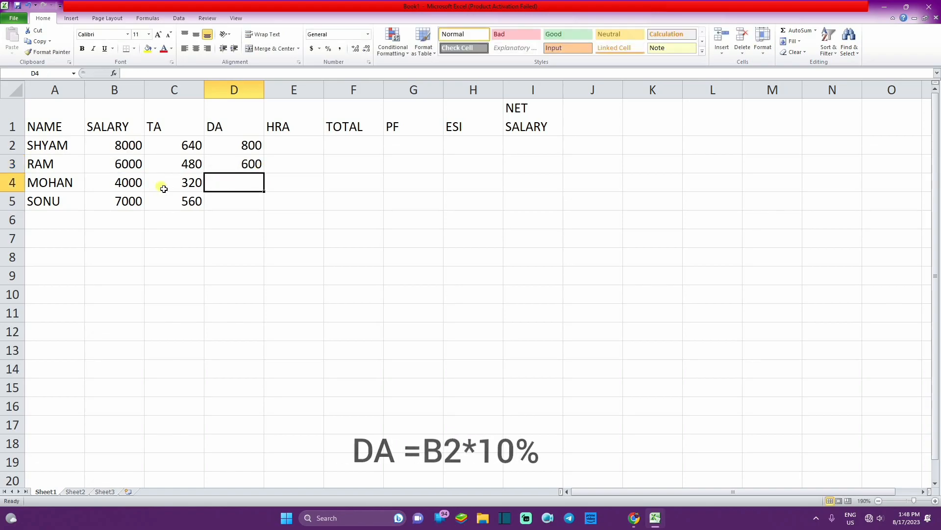
Fill the DA formula from D2 down to D5 for all employees.
click(237, 147)
drag(236, 147, 266, 212)
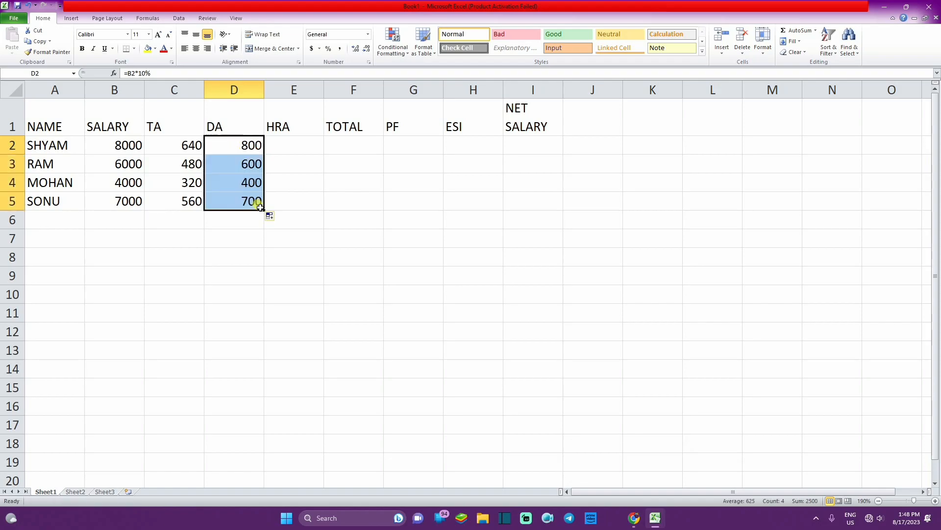
click(252, 201)
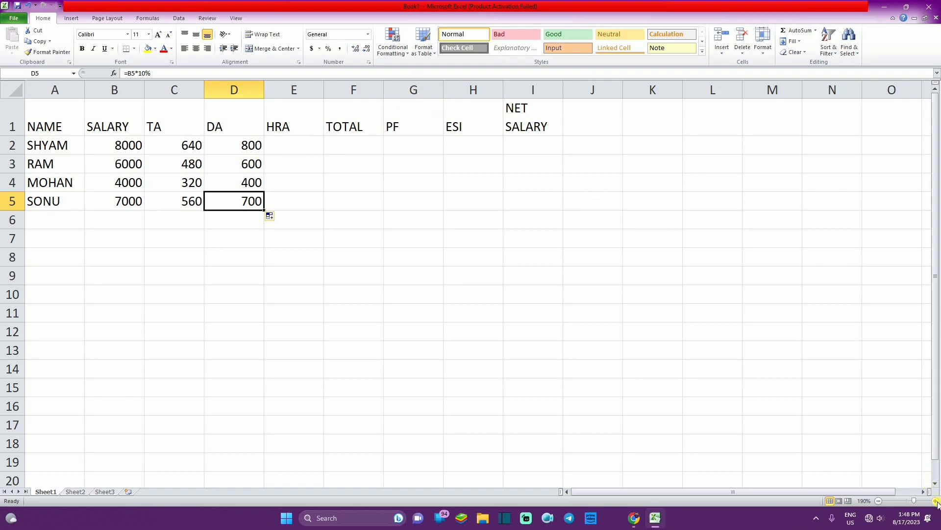
Enlarge the worksheet view to 310% to examine the salary table.
click(935, 501)
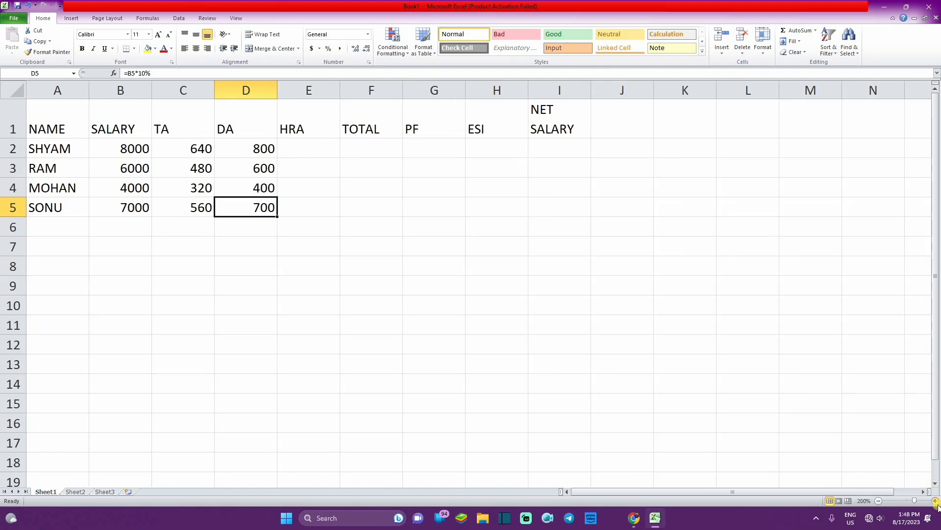
click(935, 501)
click(935, 501)
click(935, 500)
click(935, 500)
click(935, 501)
click(935, 501)
click(935, 501)
click(935, 500)
click(935, 500)
click(935, 501)
click(935, 500)
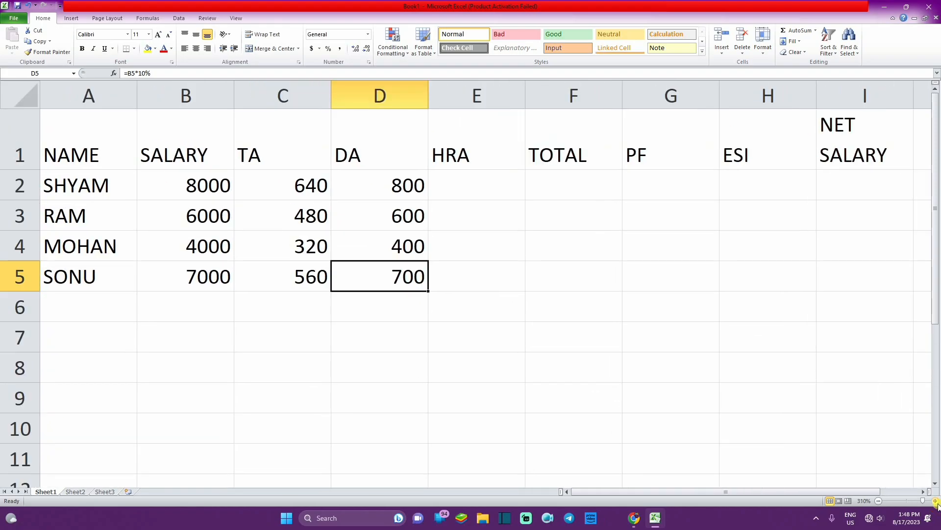
Enter the HRA formula =B2*9% in cell E2 for the first employee and reselect that cell.
click(458, 198)
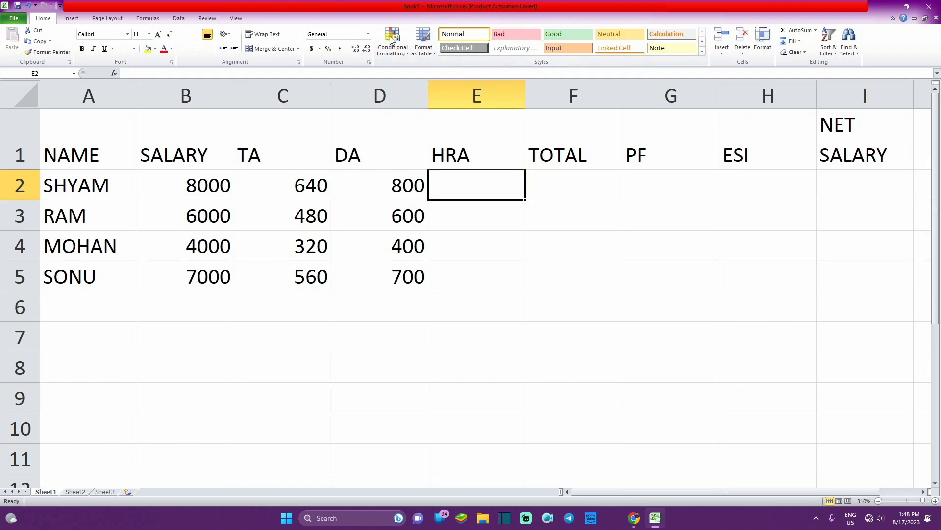
text(=)
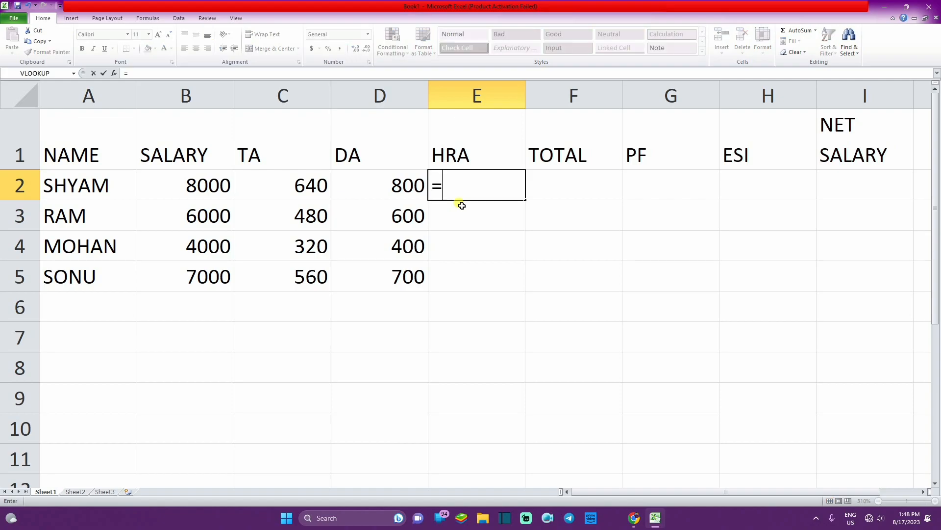
click(227, 189)
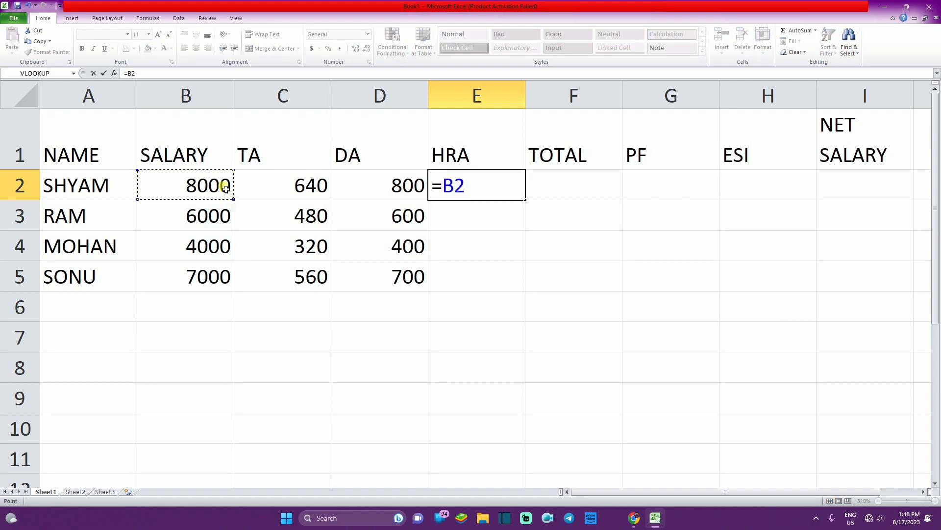
text(*9%)
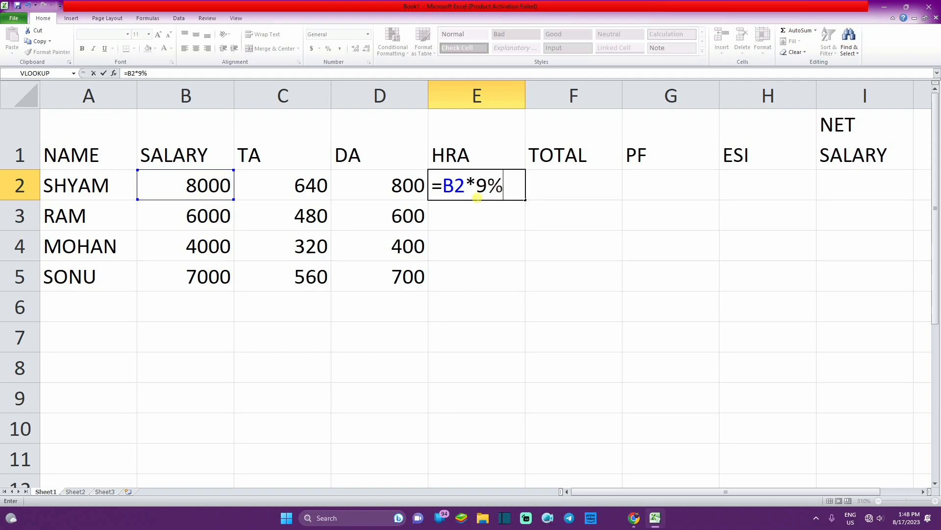
key(Return)
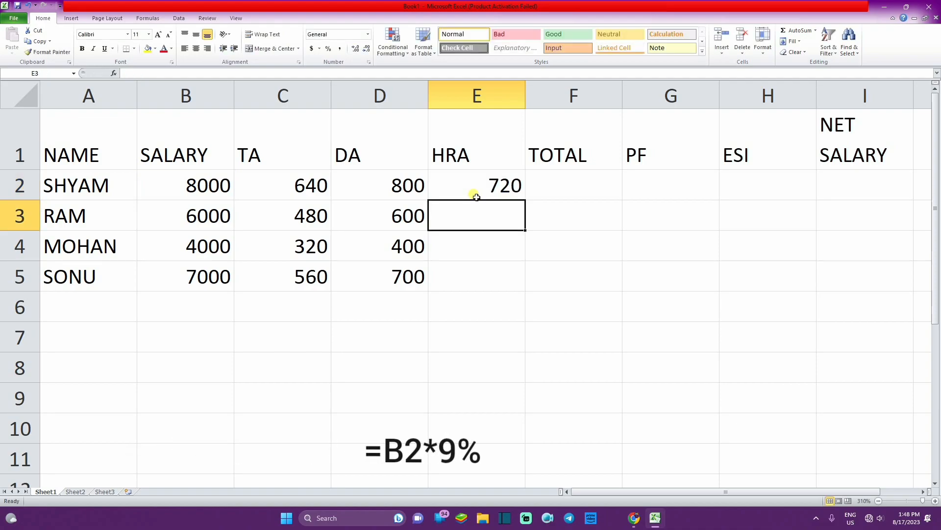
click(487, 192)
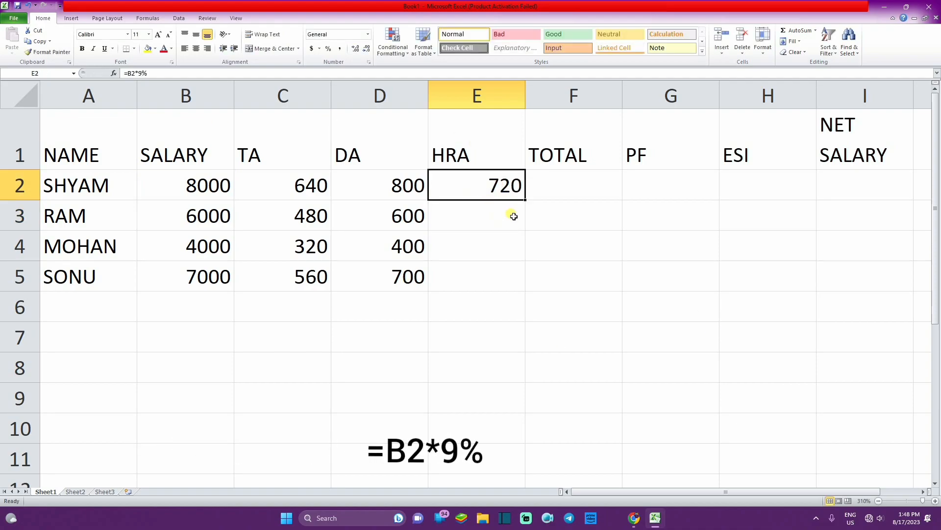
Fill the HRA formula from E2 down to E5 and check the copied formulas in the column.
drag(525, 199, 520, 283)
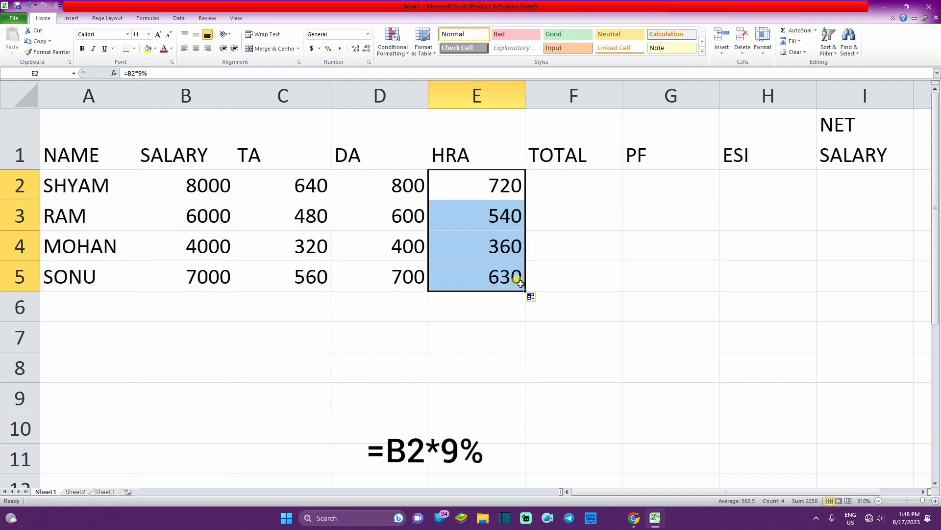
click(502, 190)
click(484, 210)
click(487, 238)
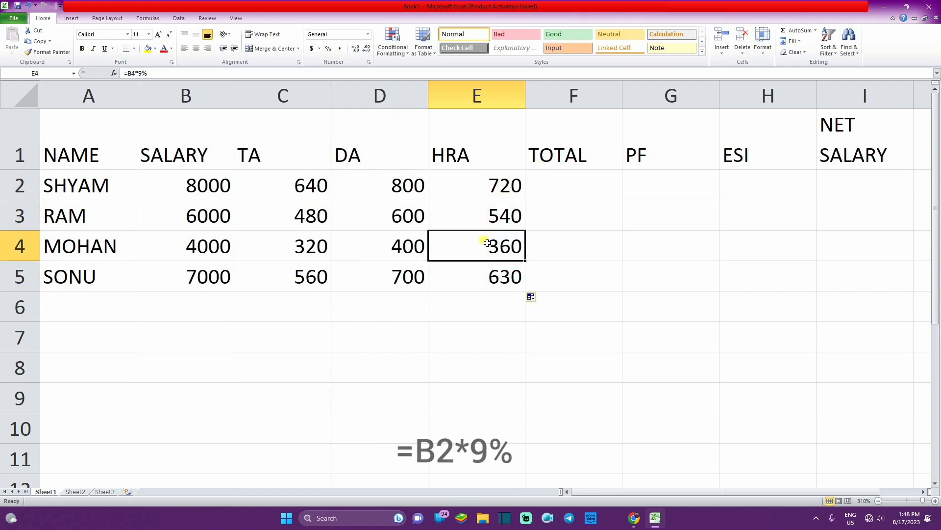
click(488, 186)
Enter a SUM formula in the TOTAL cell F2 that adds the salary and allowances in B2:E2.
click(586, 187)
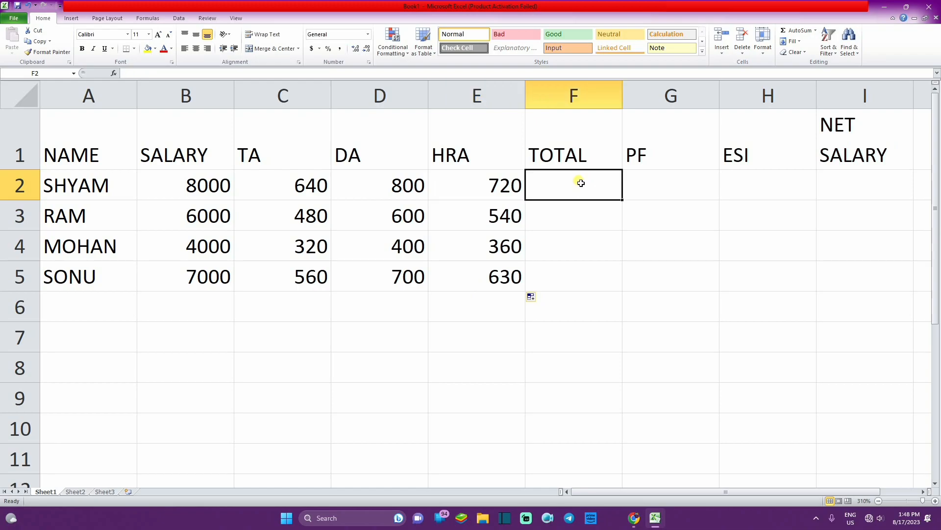
text(=)
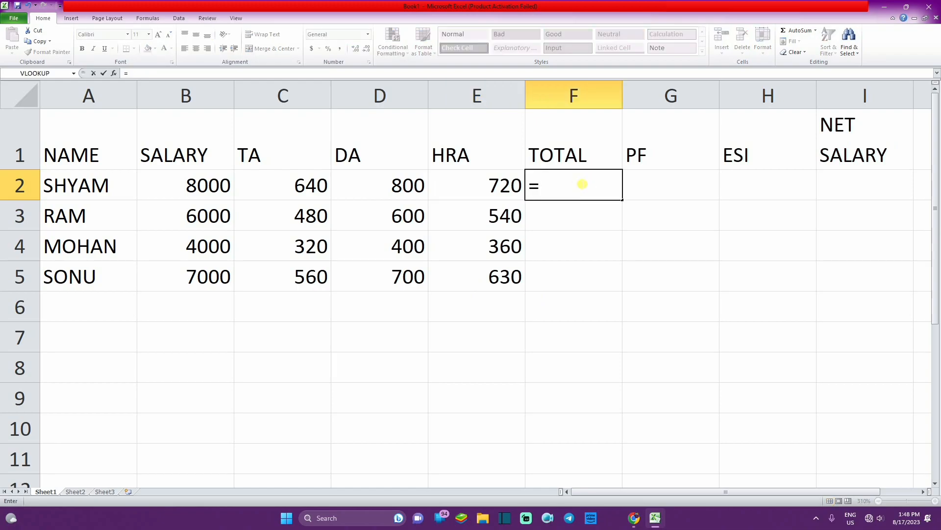
text(S)
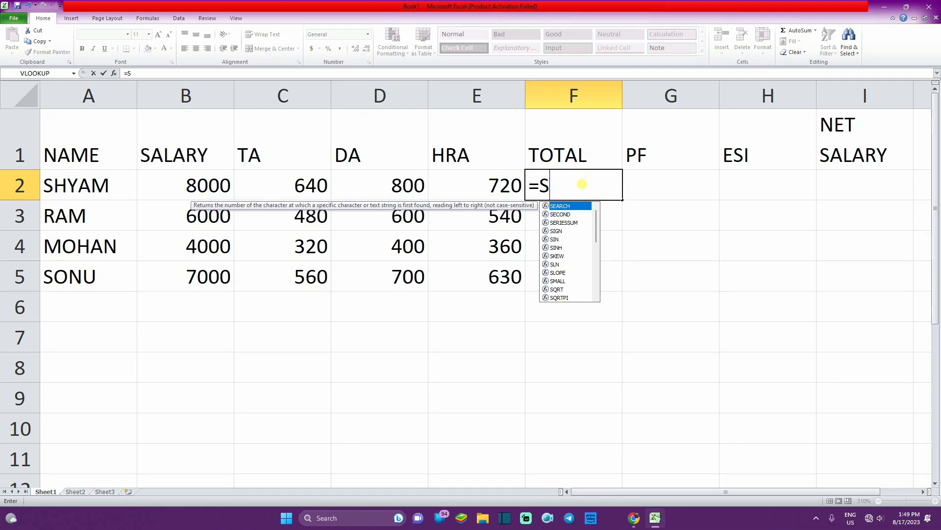
text(UM()
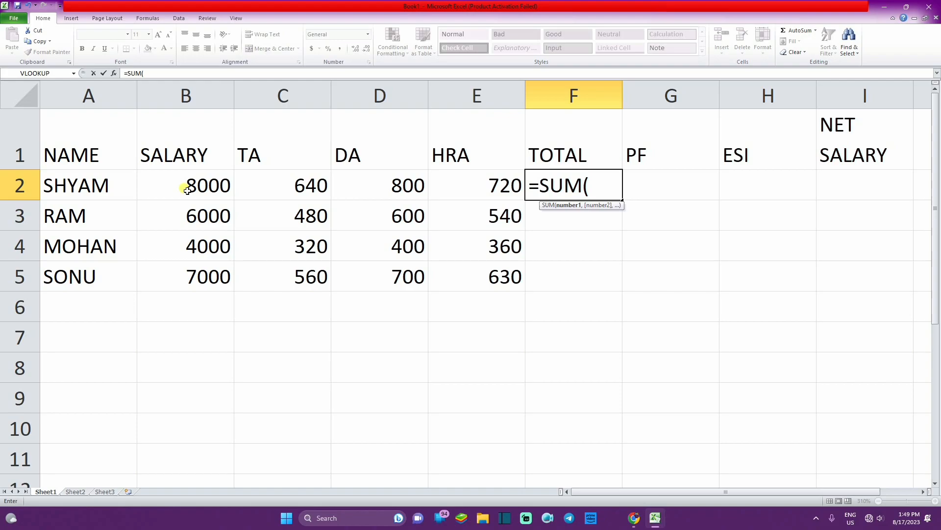
drag(187, 190, 473, 196)
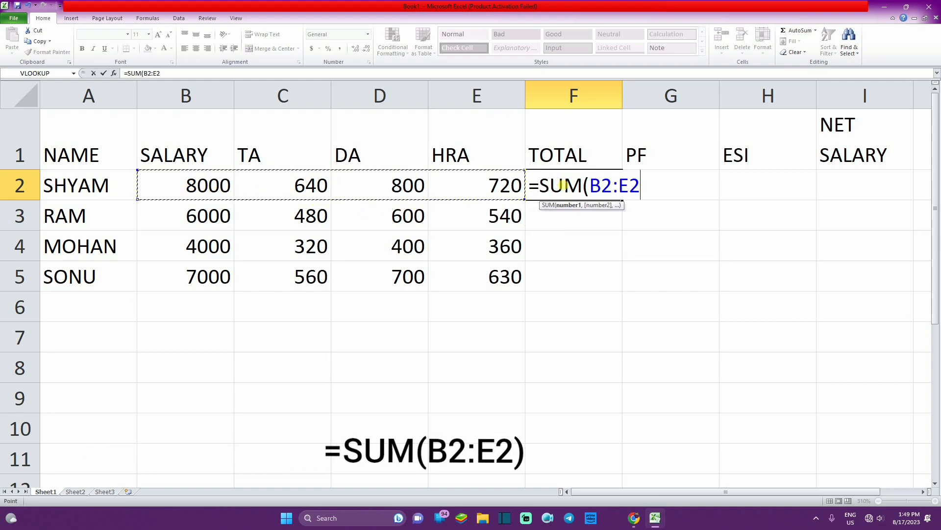
key(Return)
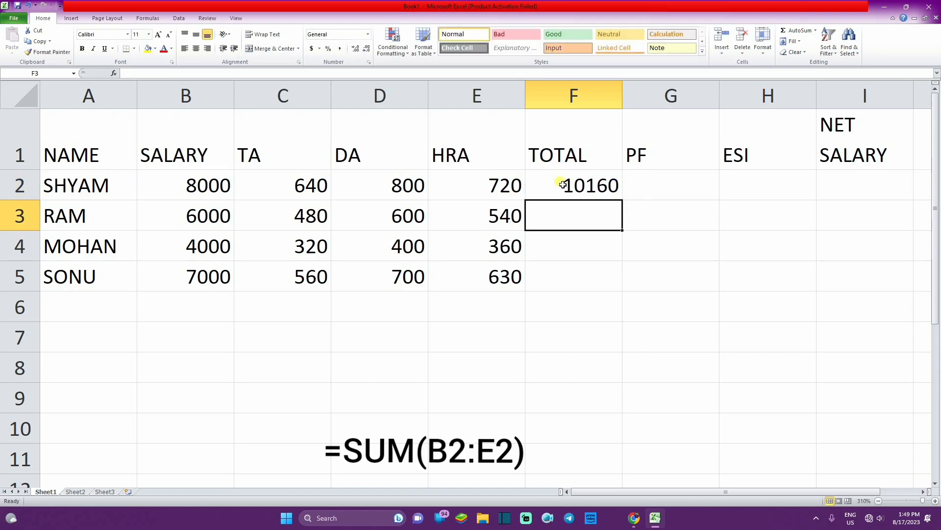
Fill the TOTAL formula from F2 down to F5 for the remaining employees.
click(593, 185)
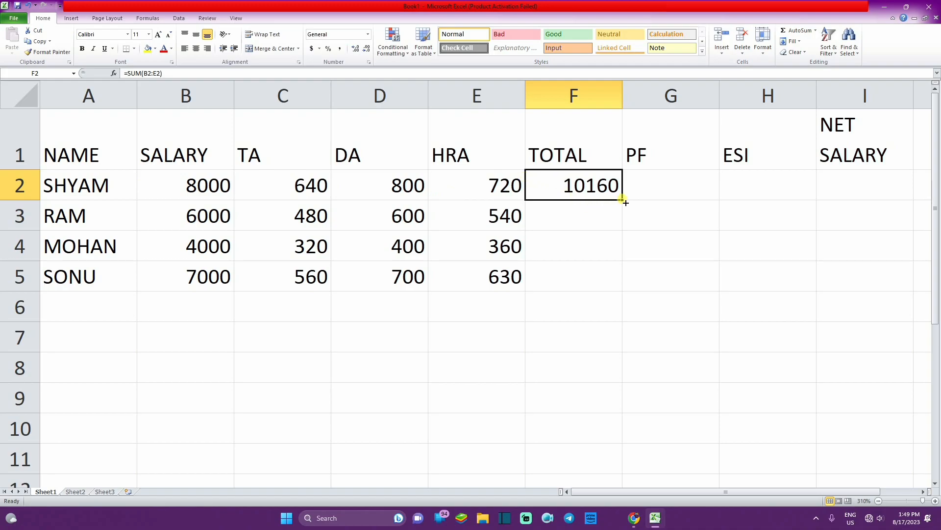
drag(623, 200, 613, 279)
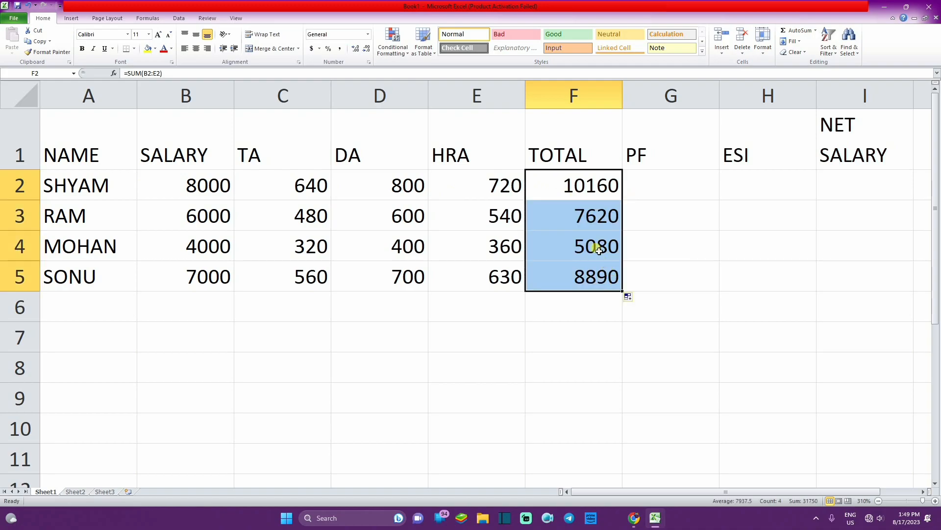
click(559, 218)
click(571, 192)
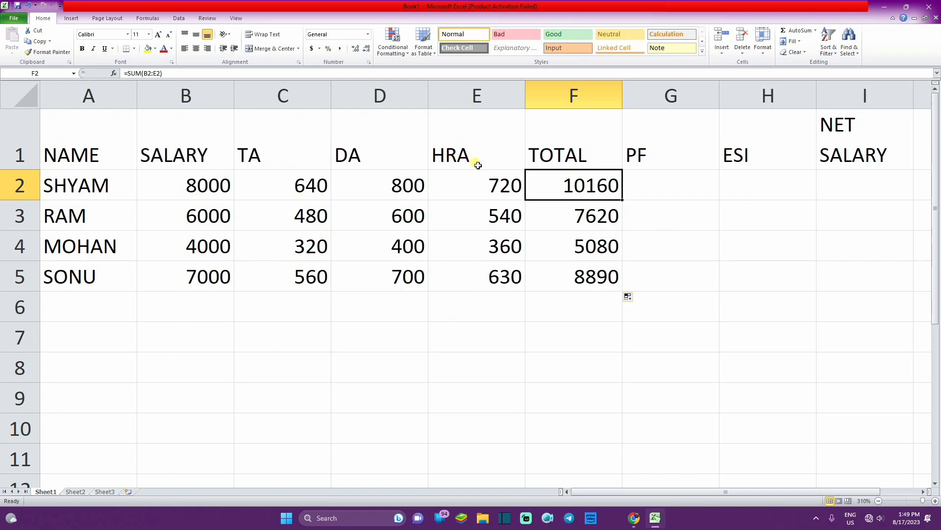
Examine the TOTAL formulas in column F and the allowance cells in row 2 that feed the first total.
click(533, 217)
click(513, 220)
click(509, 194)
click(532, 225)
click(567, 186)
click(580, 228)
click(582, 243)
click(572, 270)
click(634, 184)
click(548, 191)
click(301, 175)
click(418, 186)
click(452, 181)
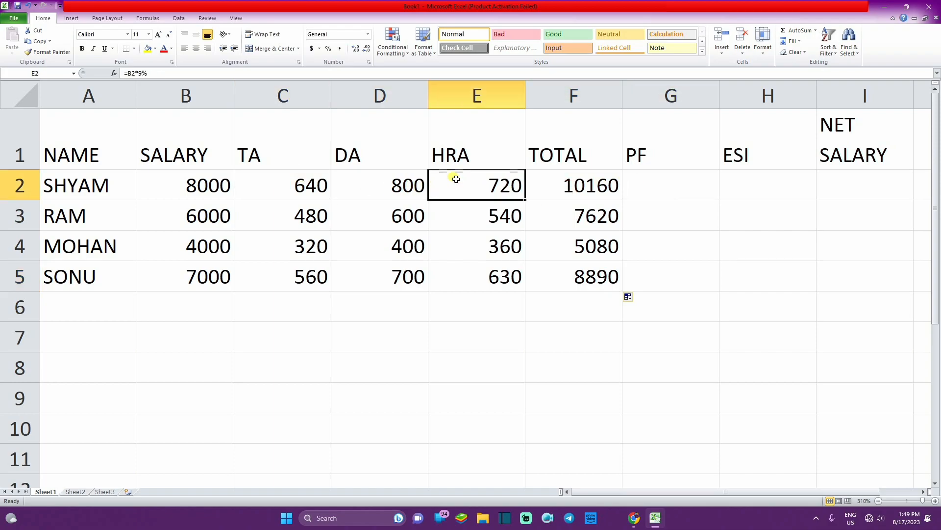
click(568, 184)
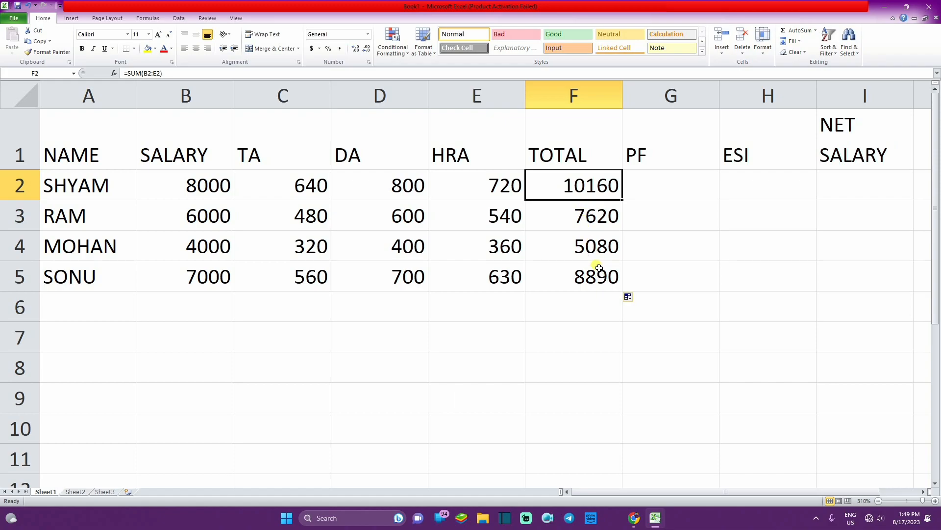
Enter the PF formula =B2*12% in cell G2 and fill it down to G5.
click(655, 185)
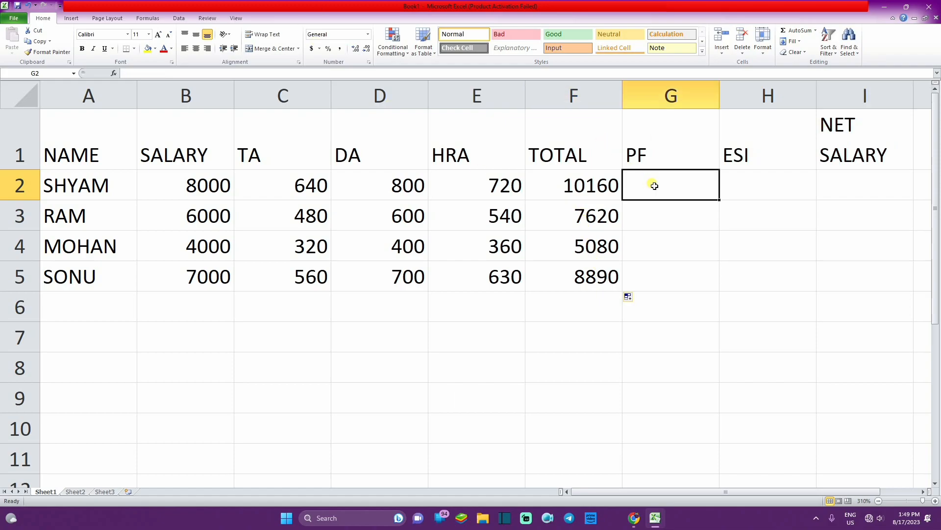
text(=)
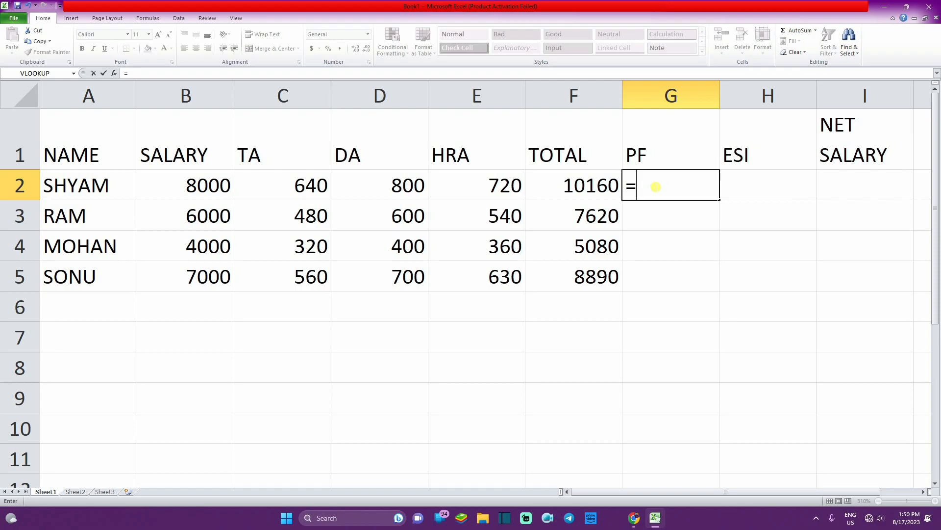
click(222, 185)
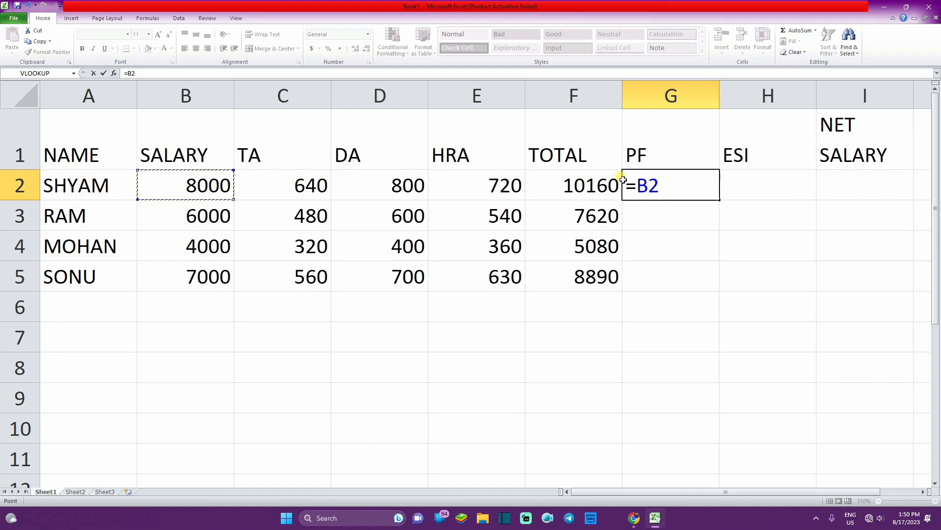
text(*12%)
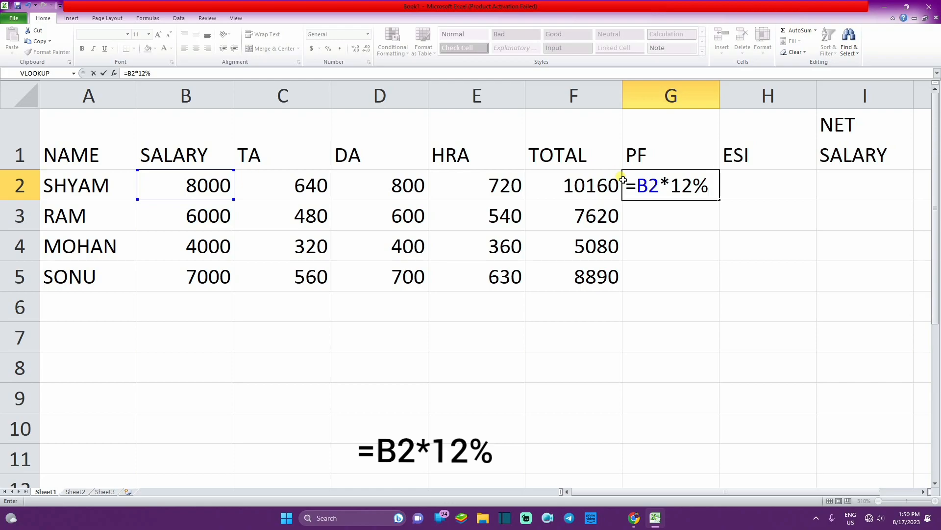
key(Return)
click(637, 181)
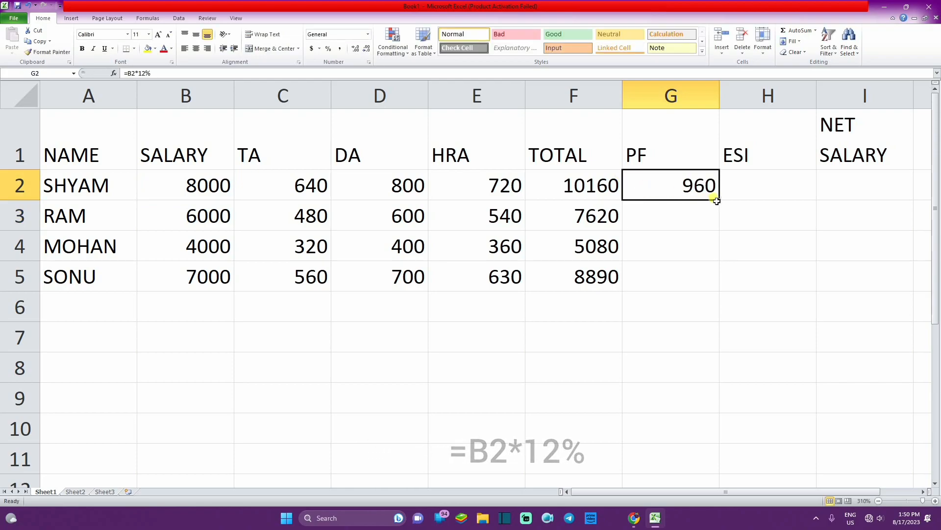
drag(720, 200, 709, 291)
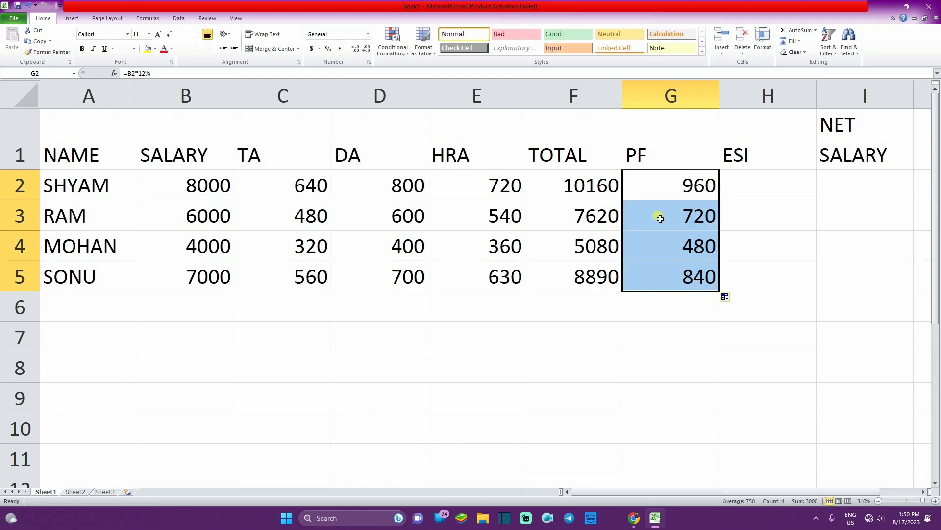
Enter the ESI formula =B2*4% in cell H2 and fill it down to H5.
click(762, 196)
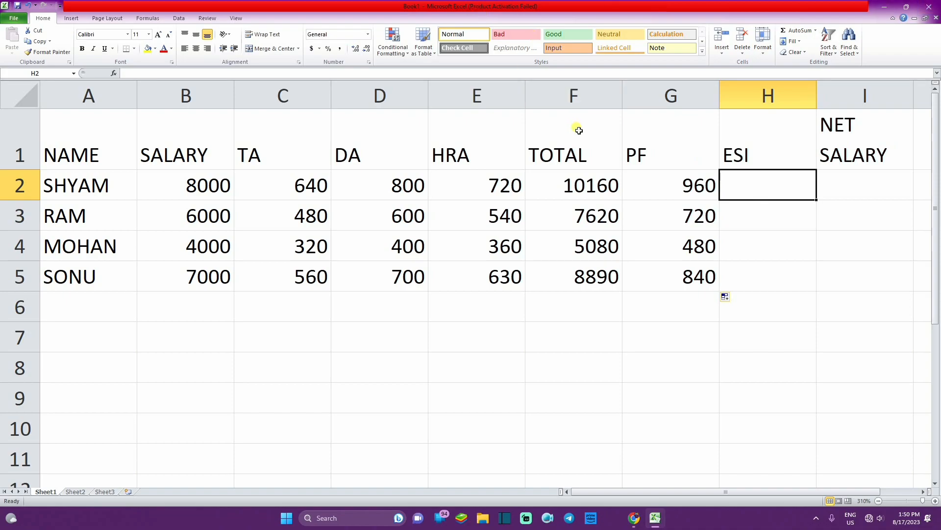
text(=)
click(221, 185)
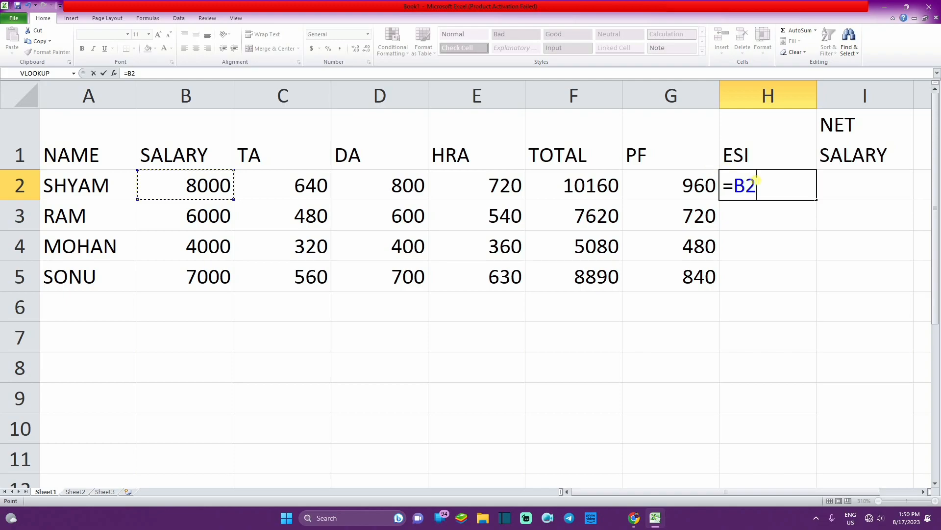
text(*4%)
key(Return)
click(754, 180)
drag(817, 202, 827, 291)
Enter the net salary formula =F2-(G2+H2) in cell I2, subtracting PF and ESI from the total.
click(851, 184)
text(=)
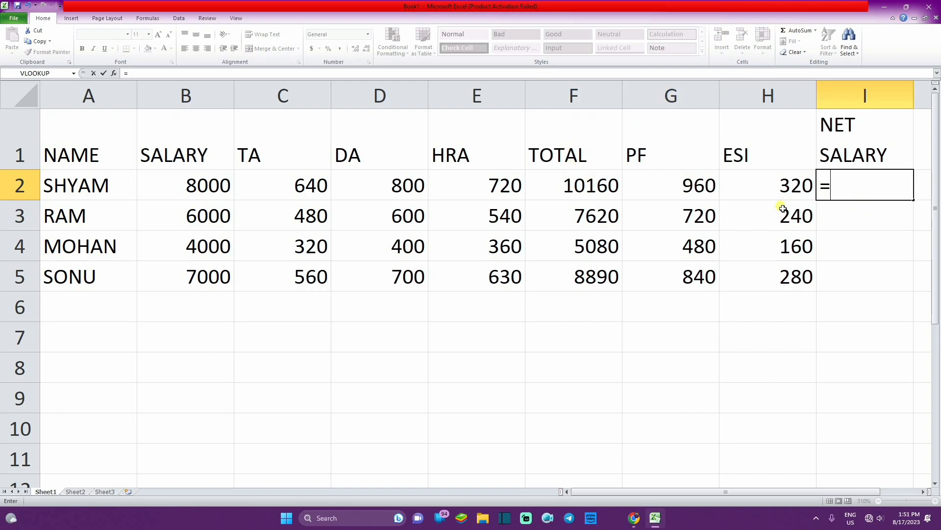
text(F)
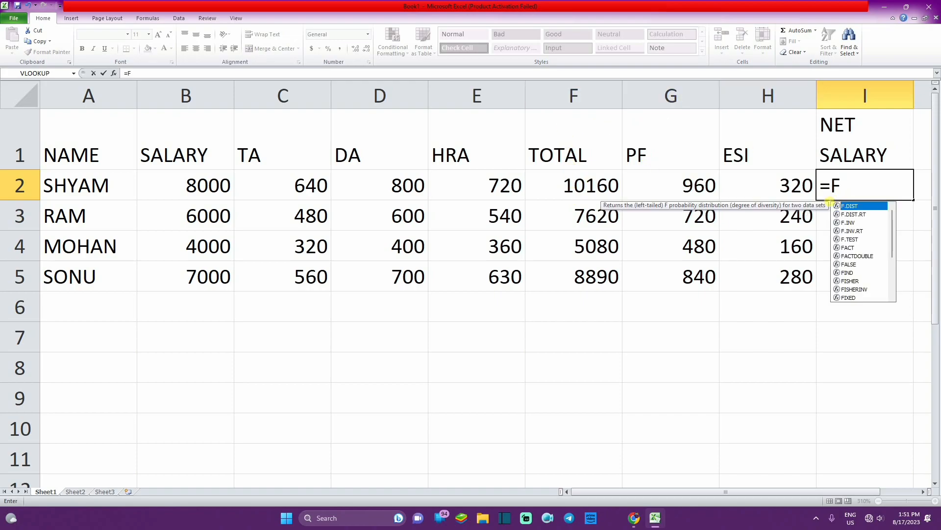
text(2-()
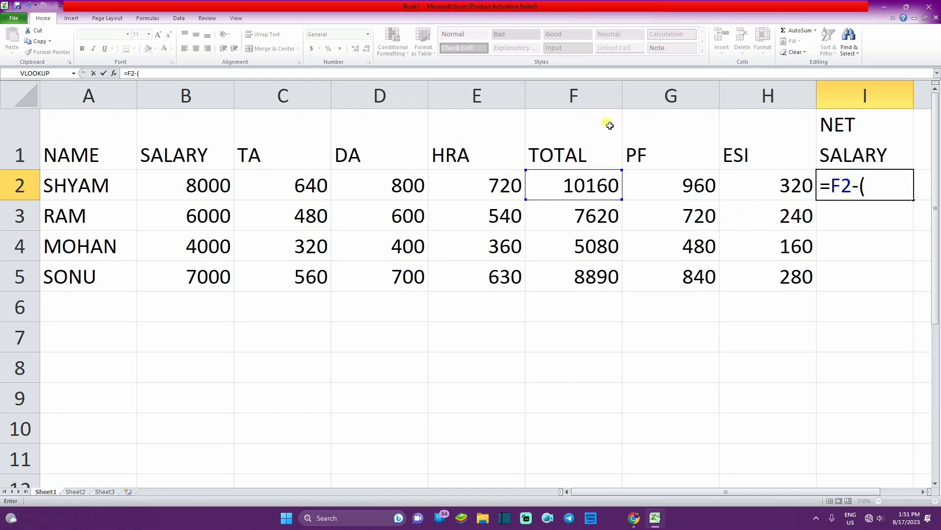
click(693, 186)
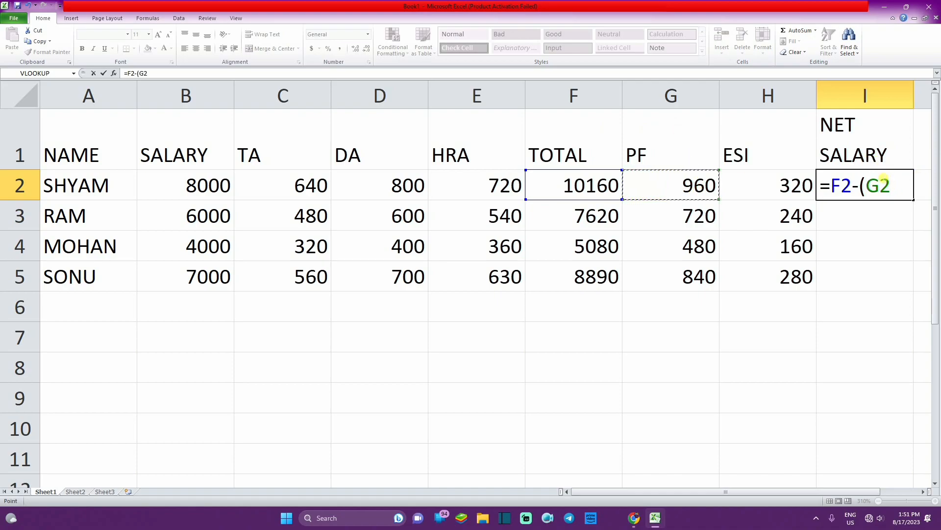
text(+)
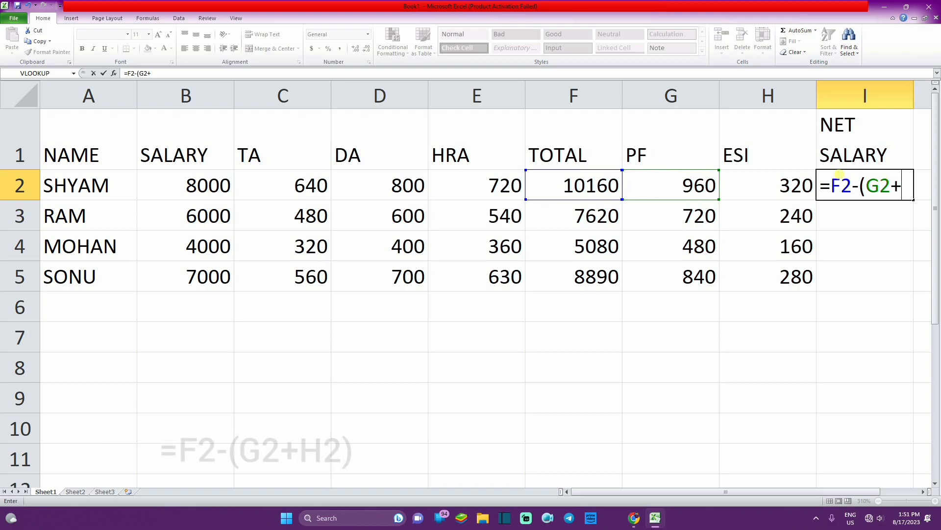
click(785, 185)
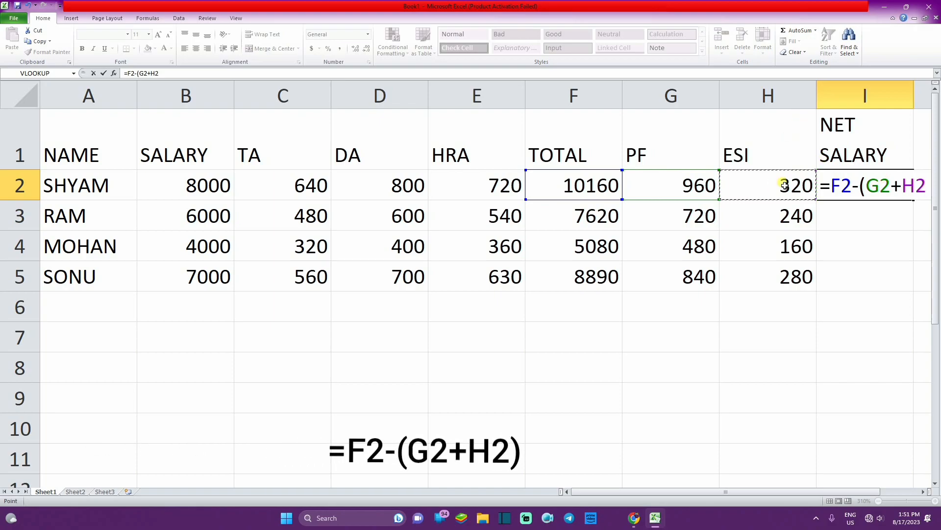
text())
key(Return)
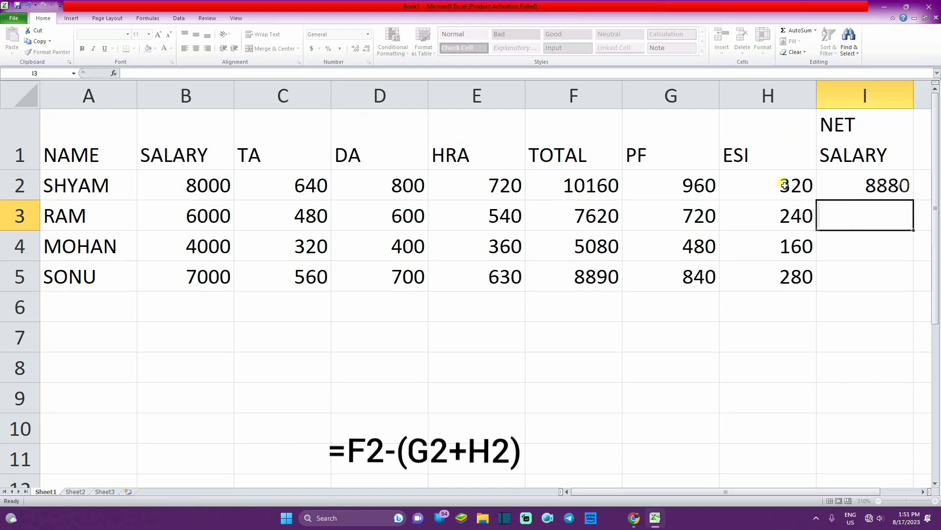
Review the first employee's net salary and total, and fill the net salary formula from I2 down to I5.
click(870, 189)
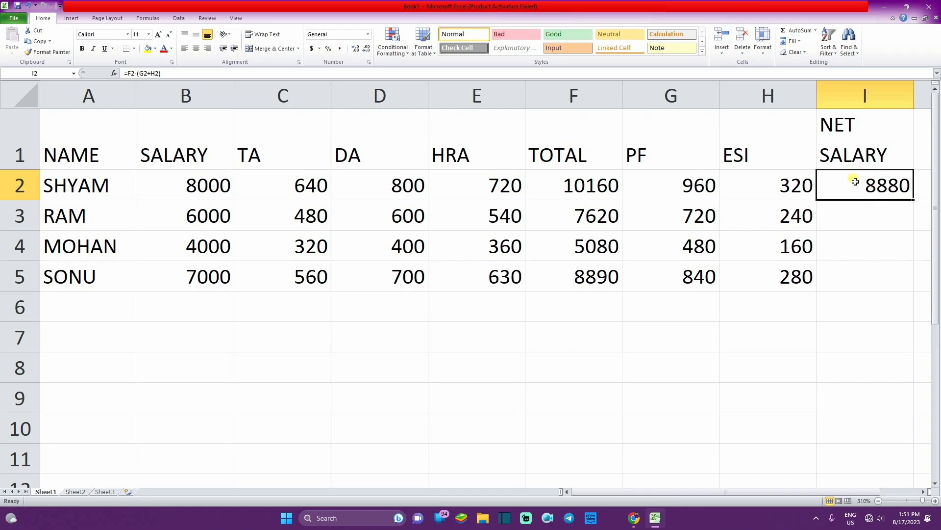
click(593, 184)
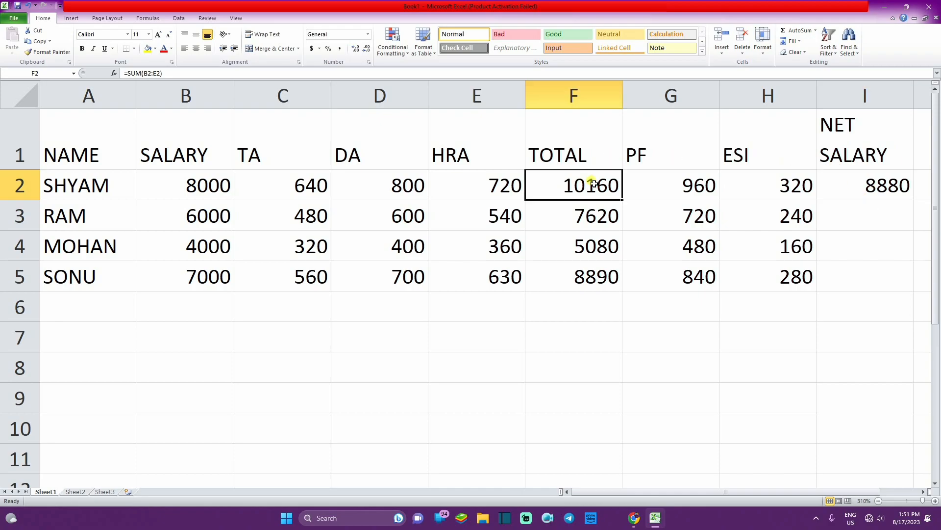
click(853, 153)
click(859, 181)
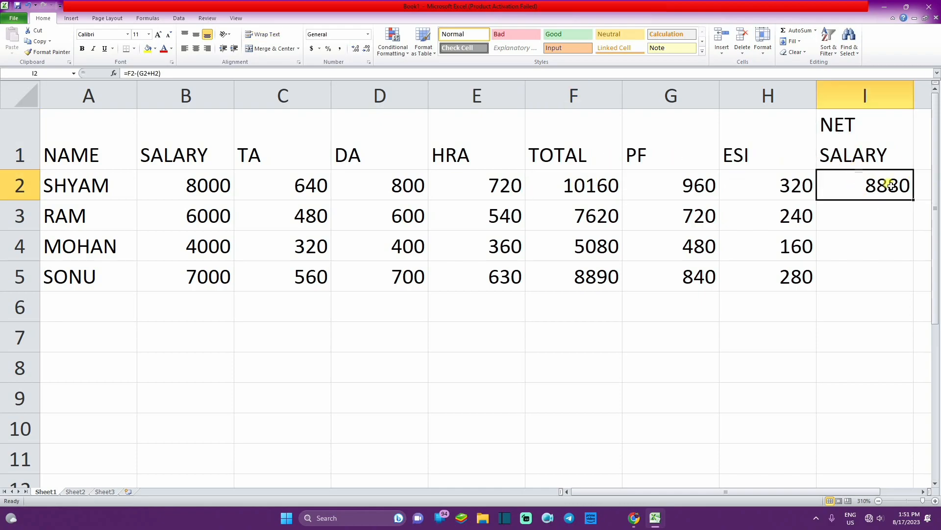
drag(916, 201, 899, 285)
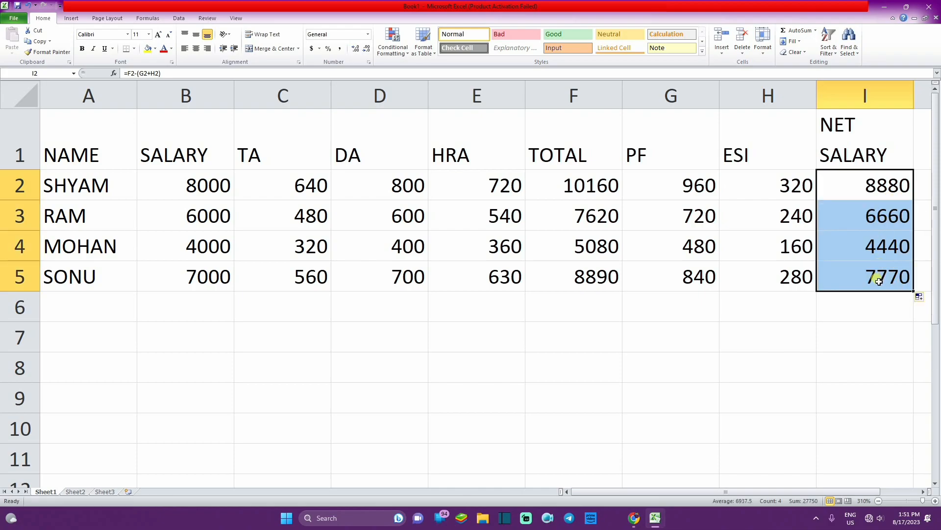
Examine the net salary formulas in cells I2 to I5 and the column's heading.
click(894, 246)
click(870, 214)
click(870, 186)
click(873, 240)
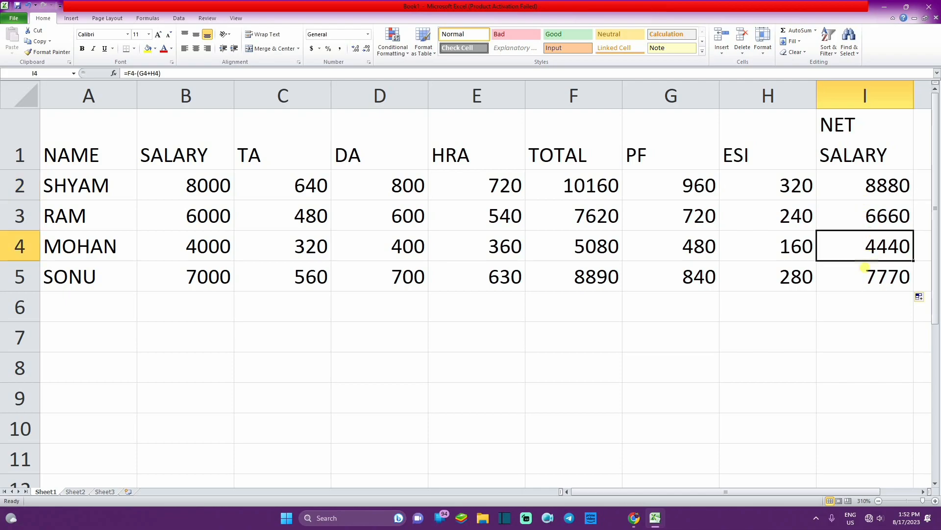
click(890, 274)
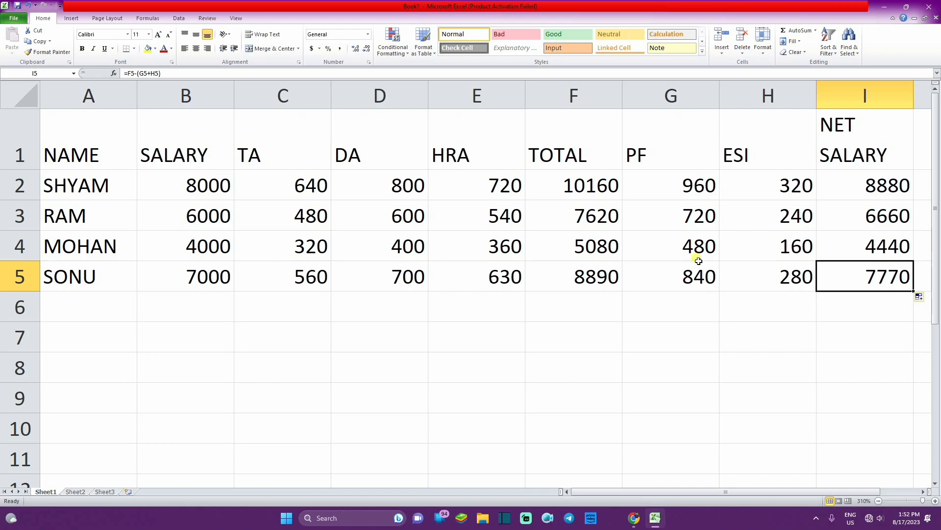
click(851, 190)
click(872, 148)
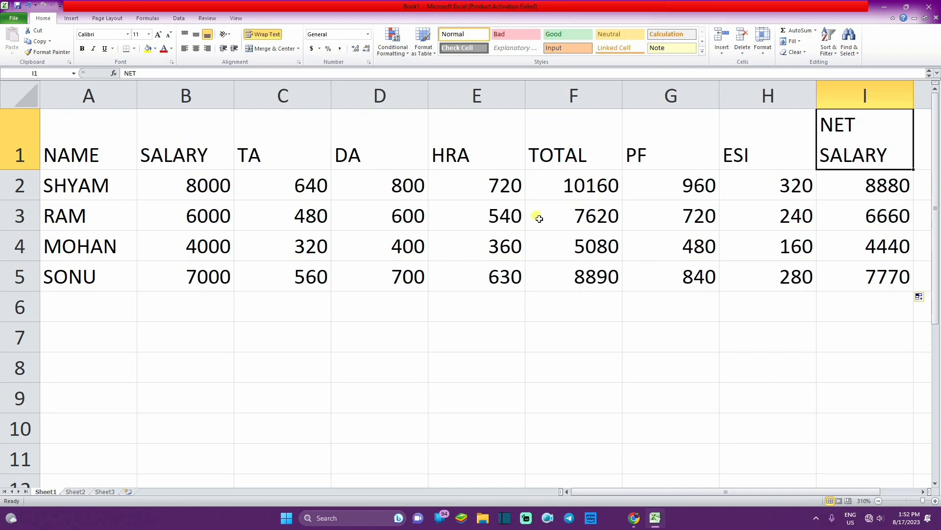
Center-align the column headings in cells A1 to I1.
drag(176, 136, 853, 146)
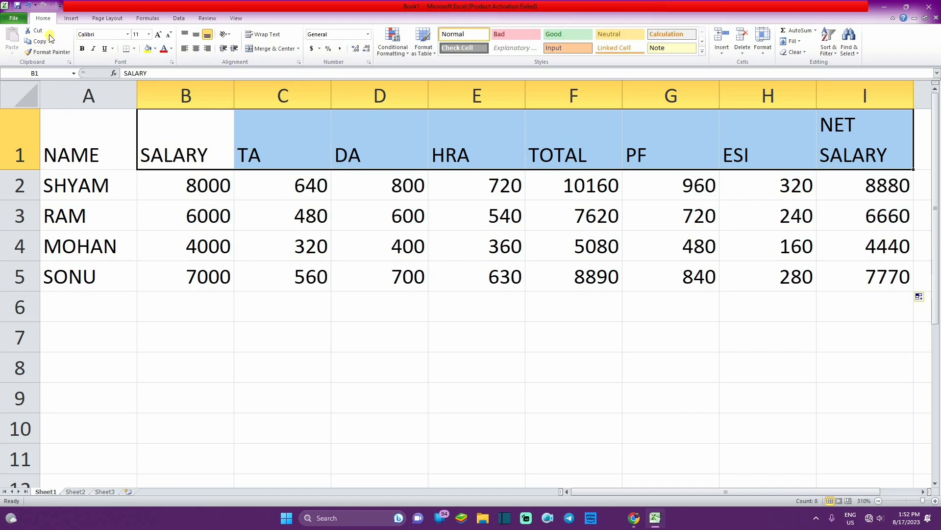
click(196, 48)
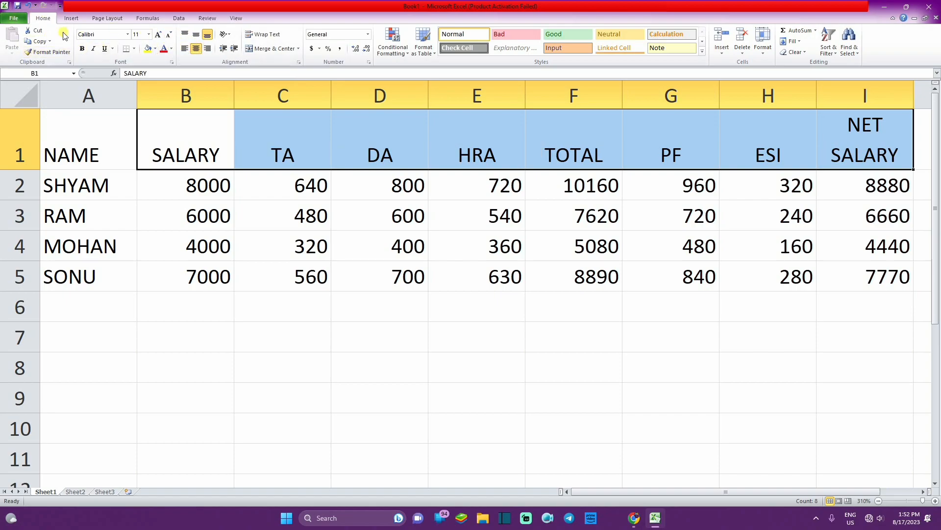
click(100, 126)
click(196, 48)
drag(112, 146, 779, 147)
click(657, 205)
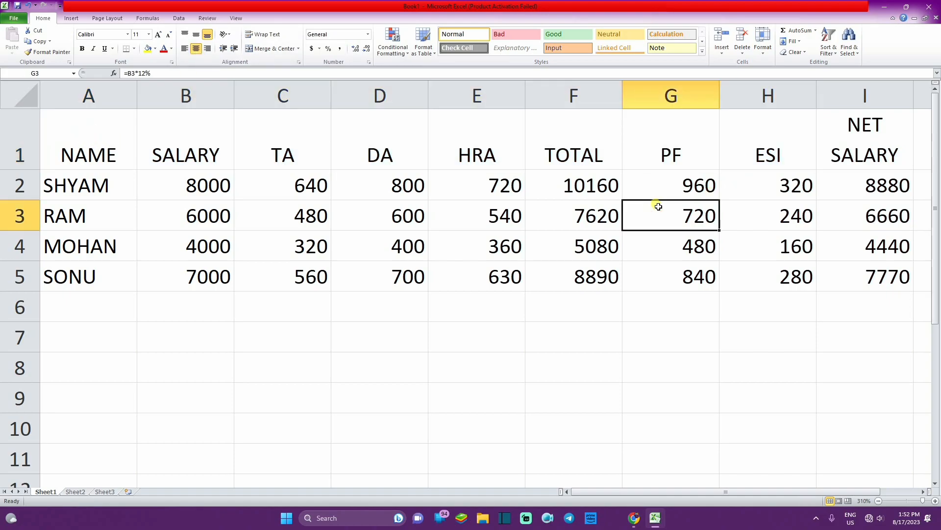
Center-align the employee names and salary figures in cells A2 to I5.
drag(54, 178, 840, 272)
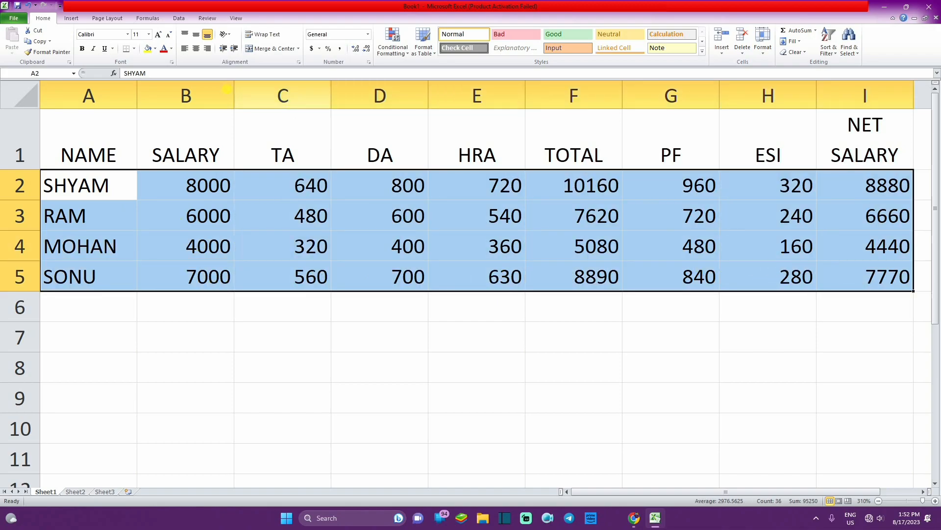
click(195, 48)
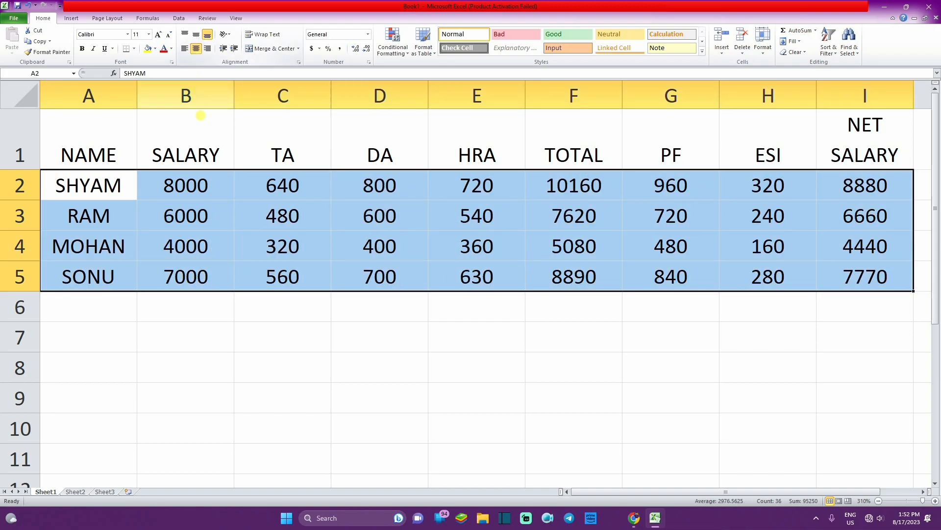
click(199, 177)
Check the print preview of the salary sheet, and apply all borders to the table A1:I5.
drag(73, 126, 853, 279)
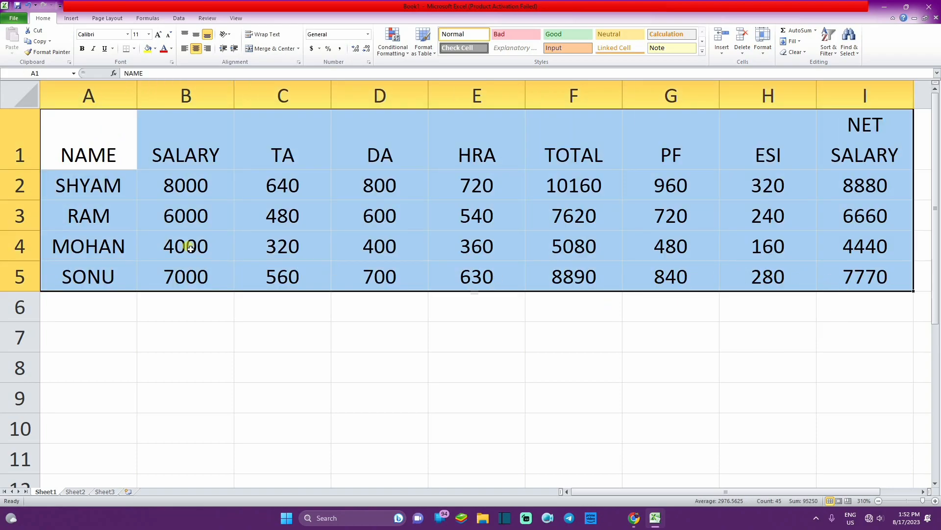
click(24, 20)
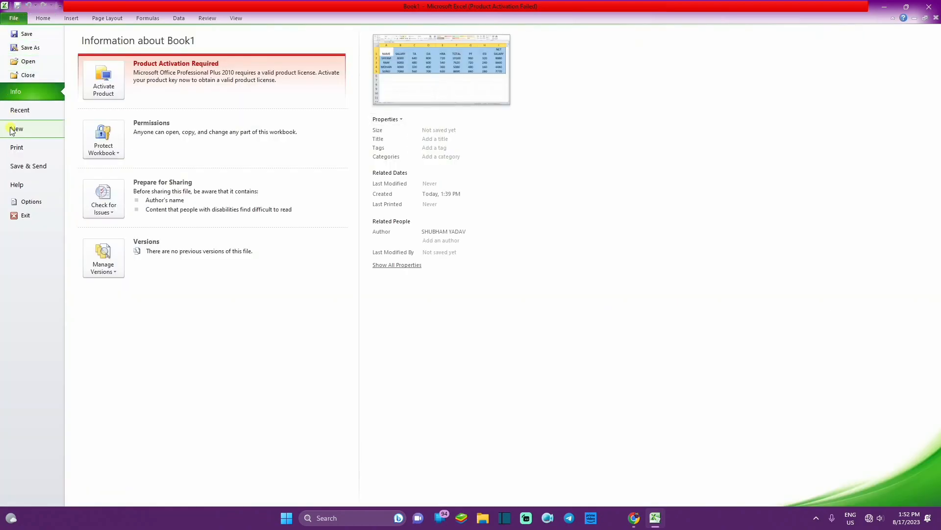
click(22, 144)
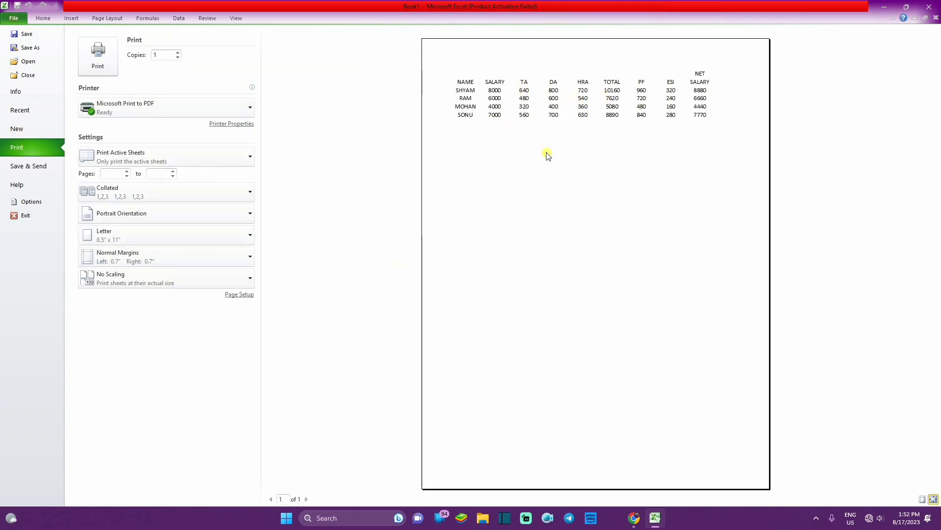
click(36, 18)
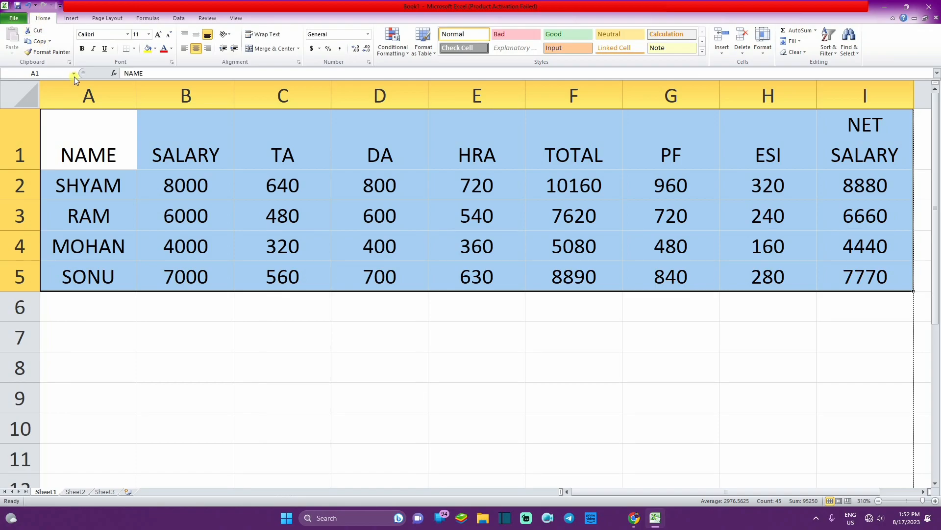
click(133, 49)
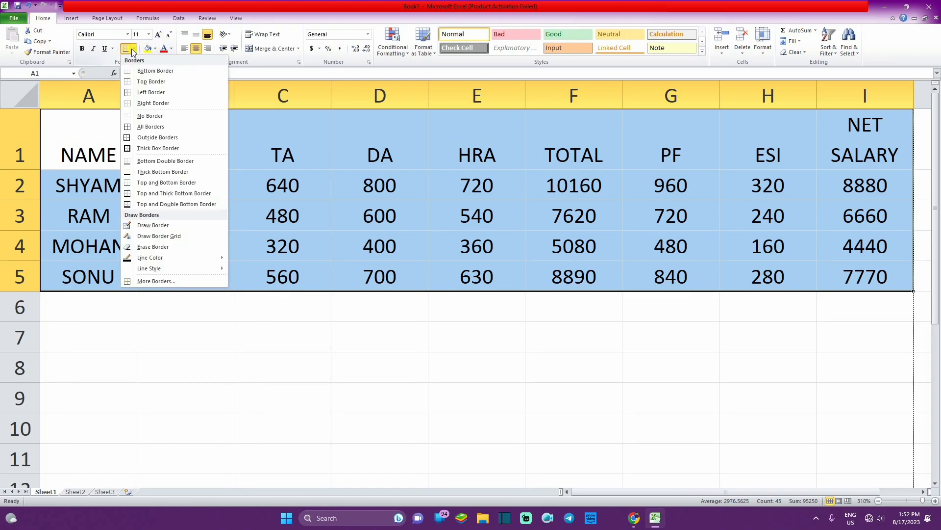
click(183, 127)
click(216, 225)
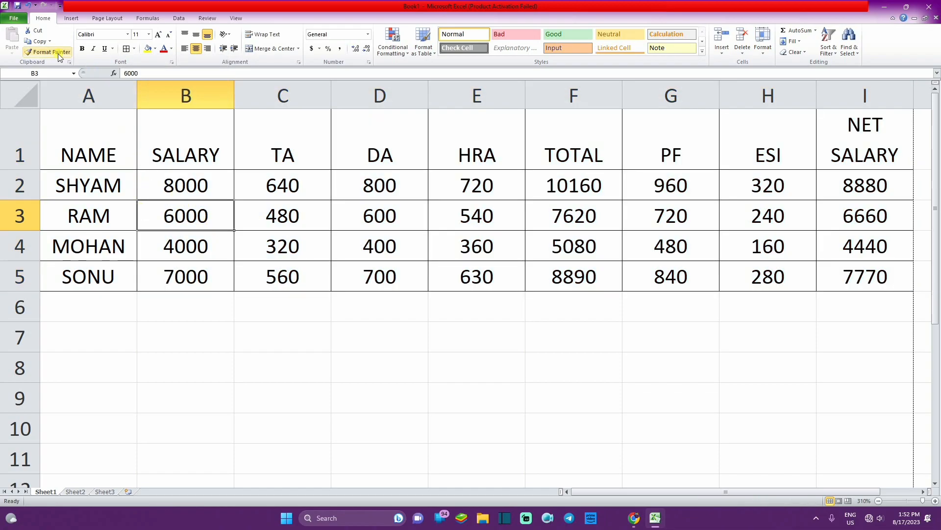
Open the print preview of the bordered table and set the page to landscape orientation.
click(14, 19)
click(29, 147)
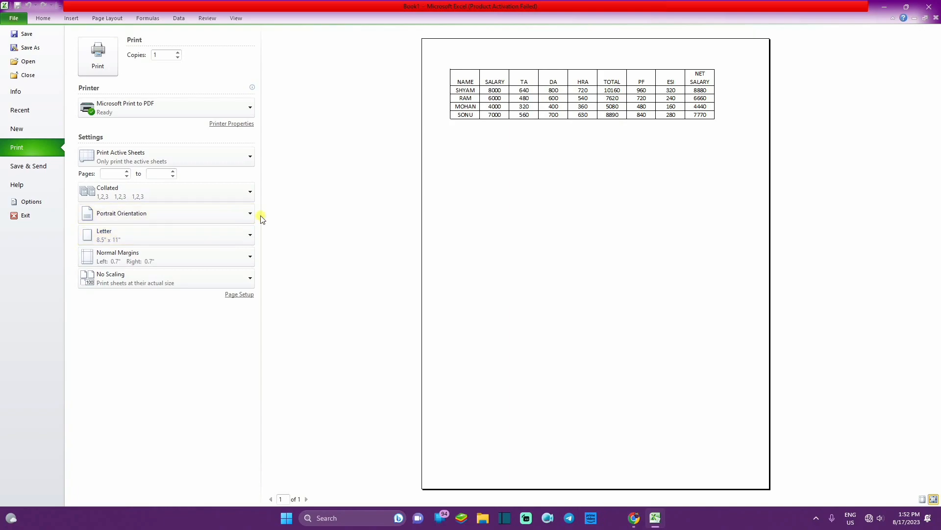
click(247, 216)
click(186, 255)
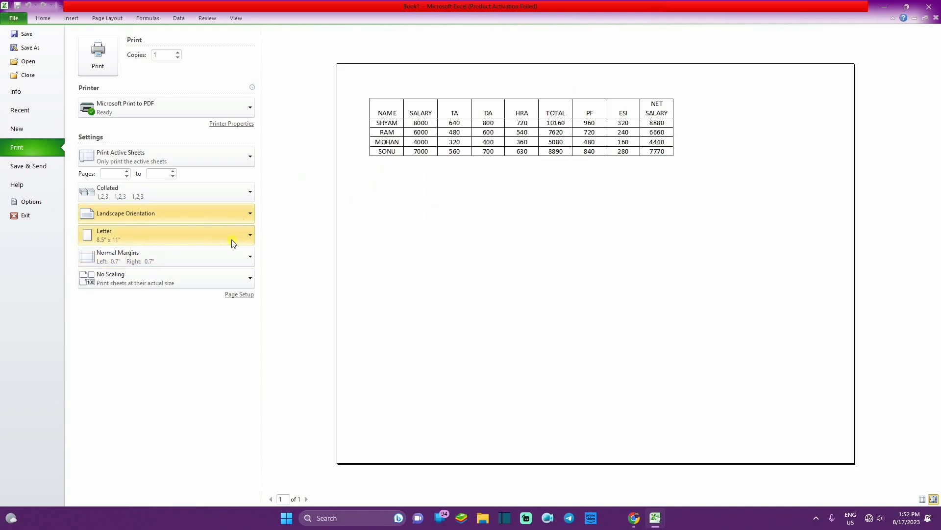
Set the print scaling to 150% of normal size and choose narrow margins.
click(250, 294)
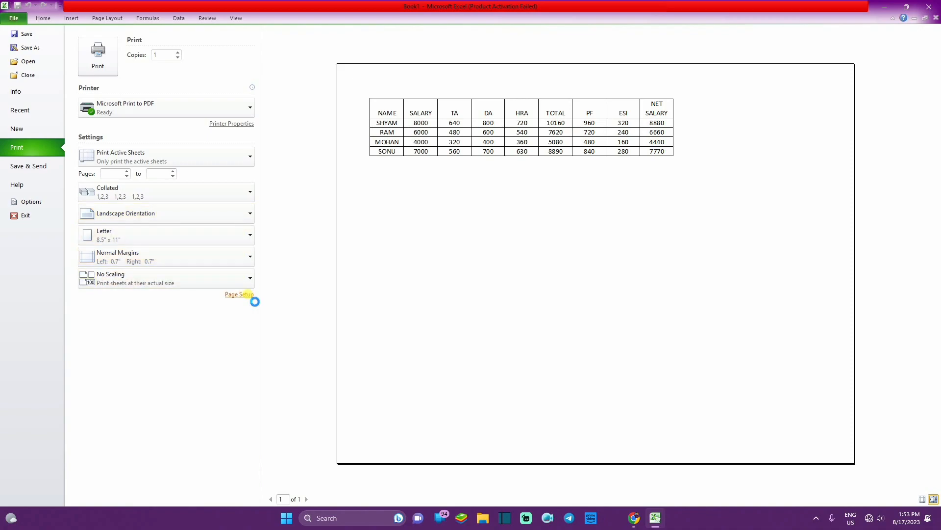
click(112, 271)
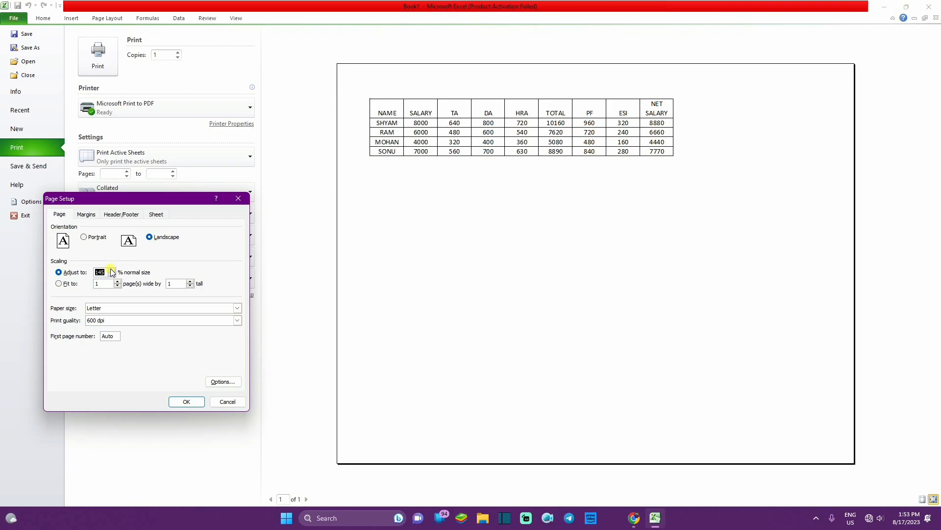
click(187, 402)
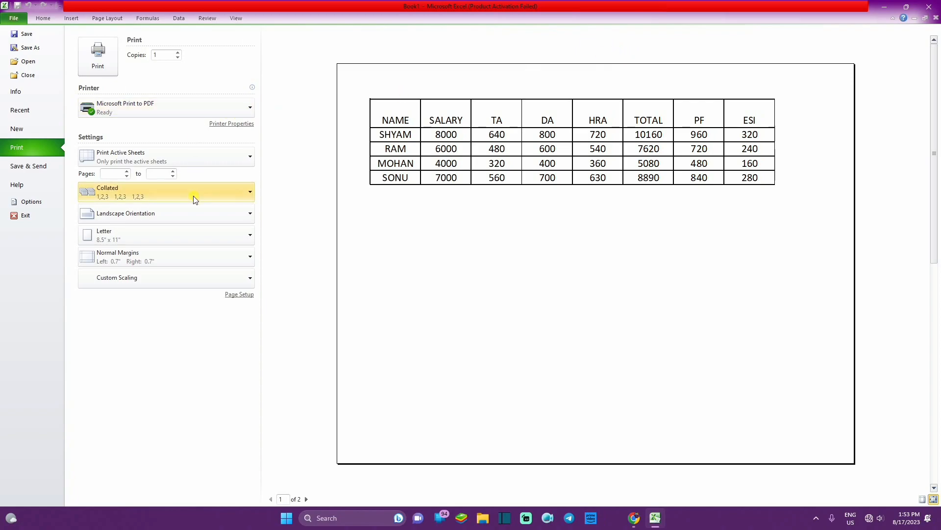
click(249, 256)
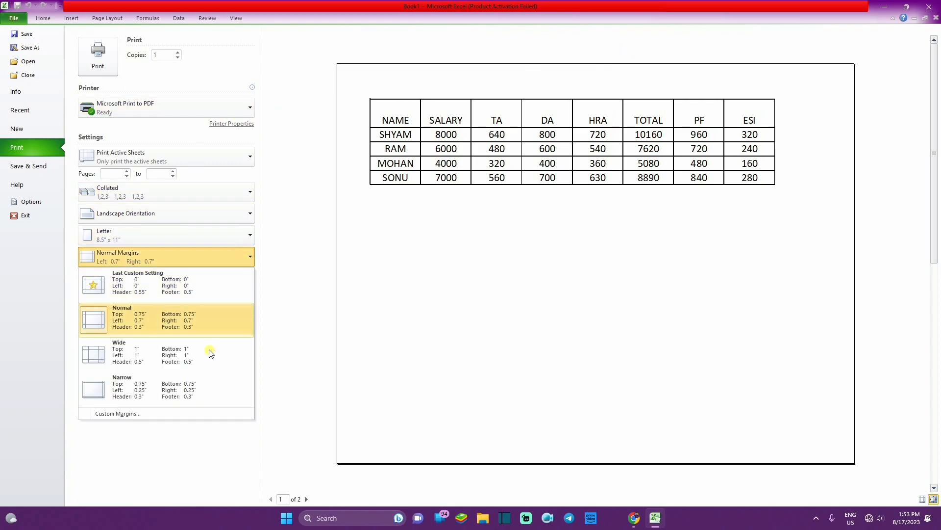
click(202, 381)
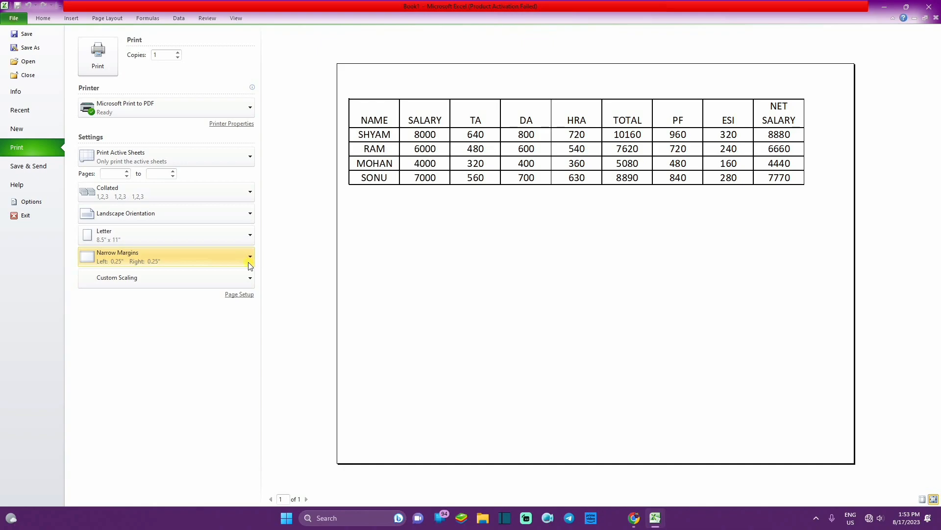
Center the table vertically on the printed page, leaving horizontal centering off.
click(252, 296)
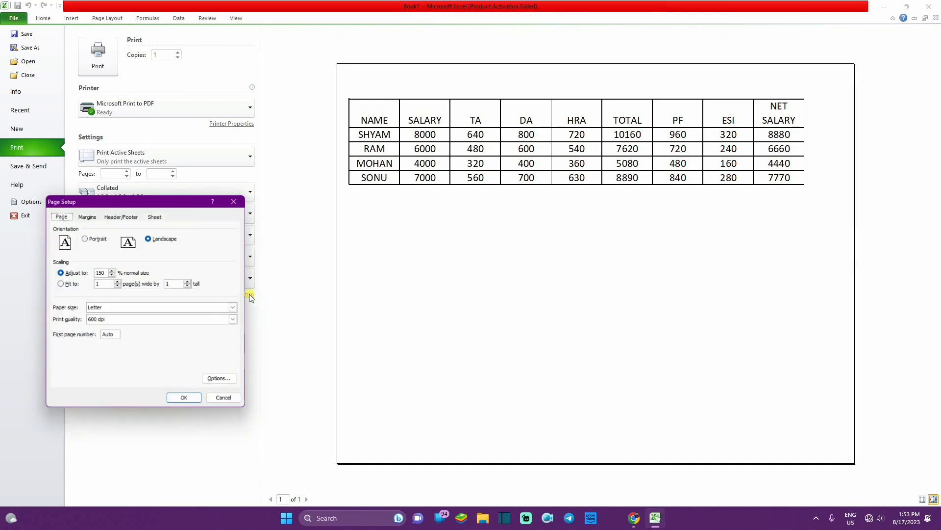
click(85, 215)
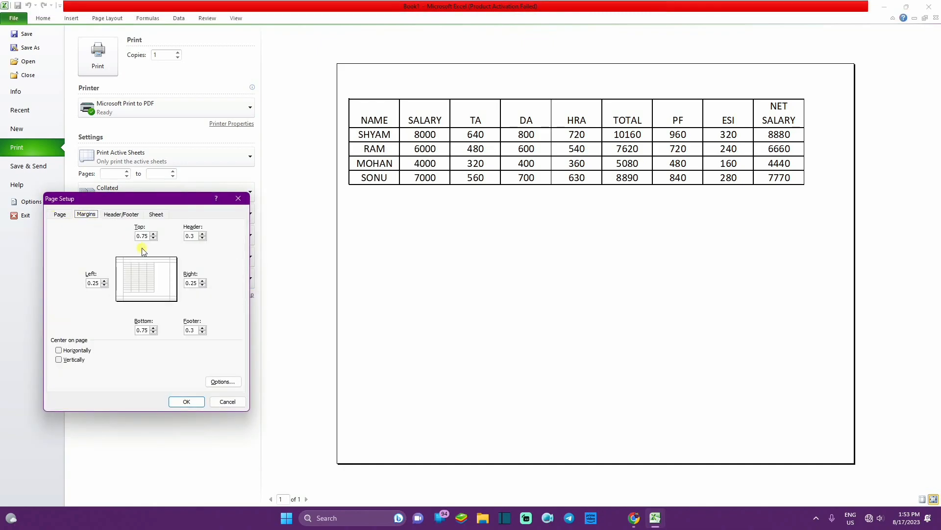
click(82, 351)
click(79, 351)
click(73, 361)
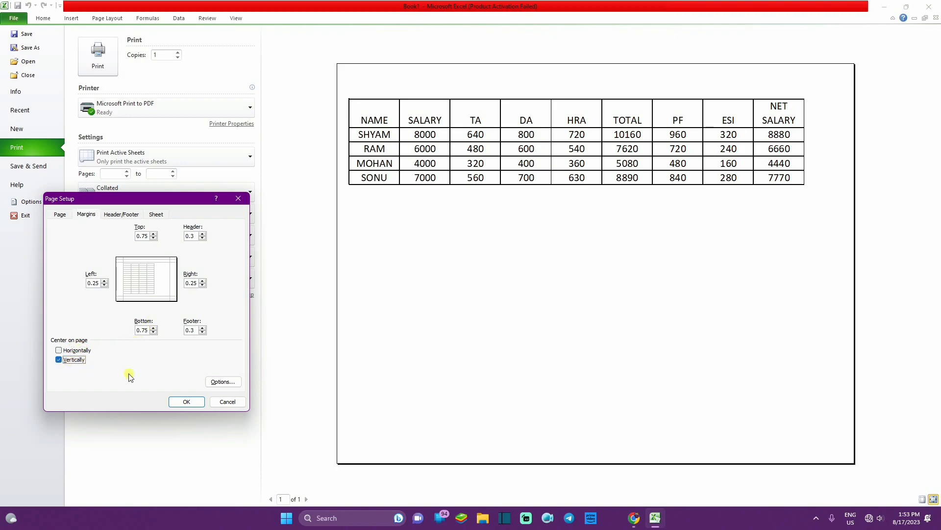
click(196, 401)
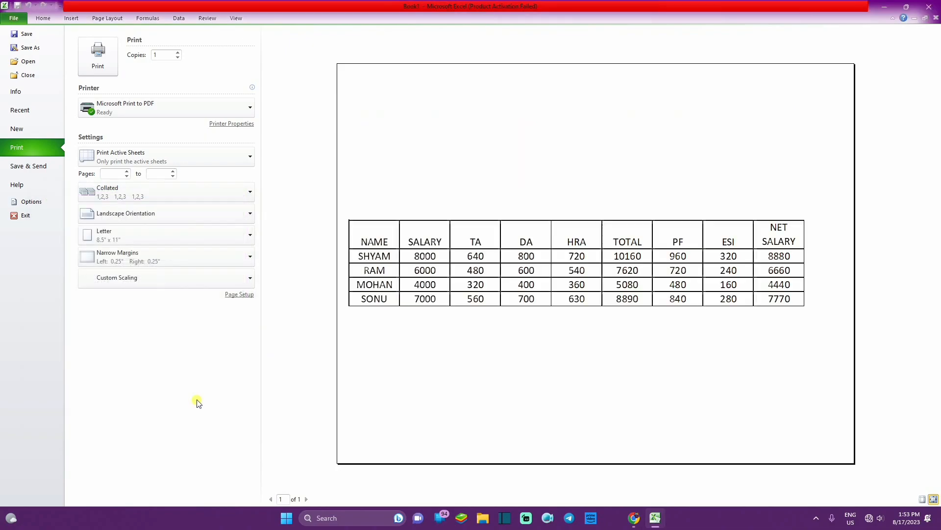
Center the table horizontally on the printed page.
click(238, 294)
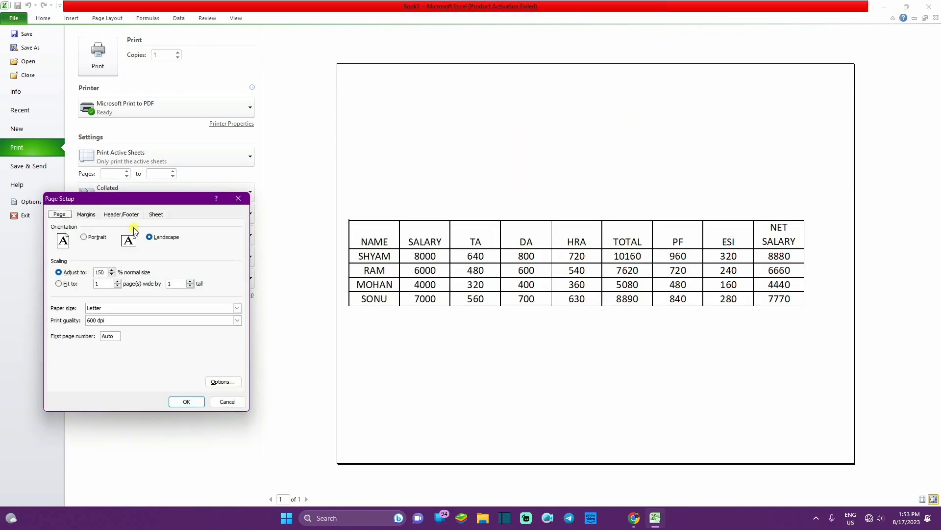
click(87, 216)
click(64, 351)
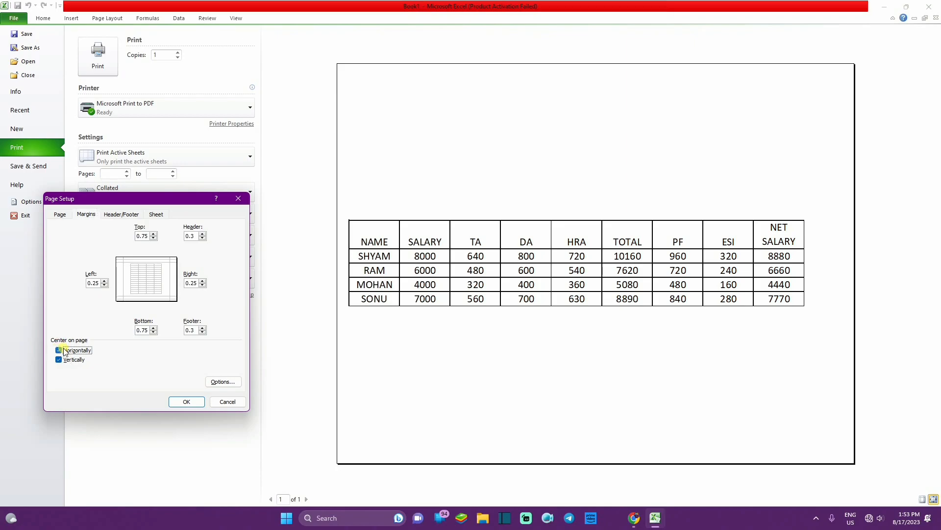
click(187, 400)
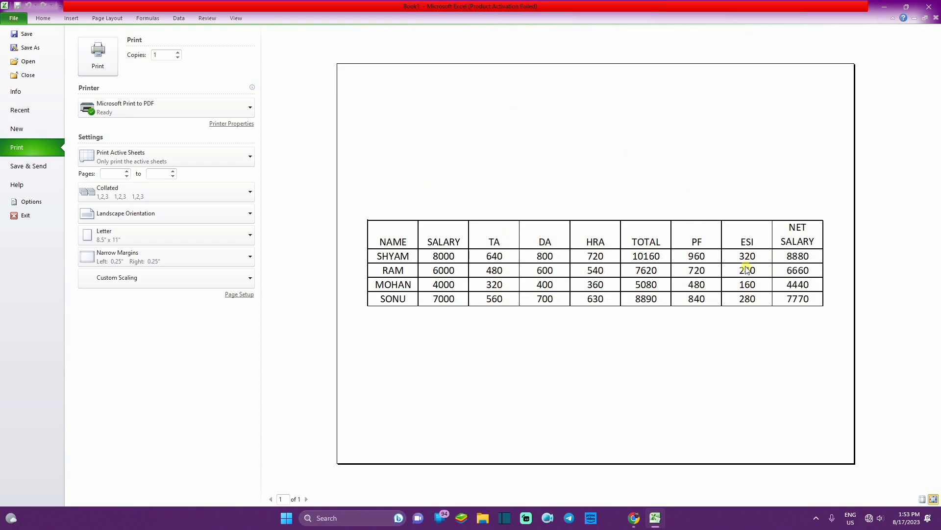
Turn off vertical centering for the printed page.
click(246, 296)
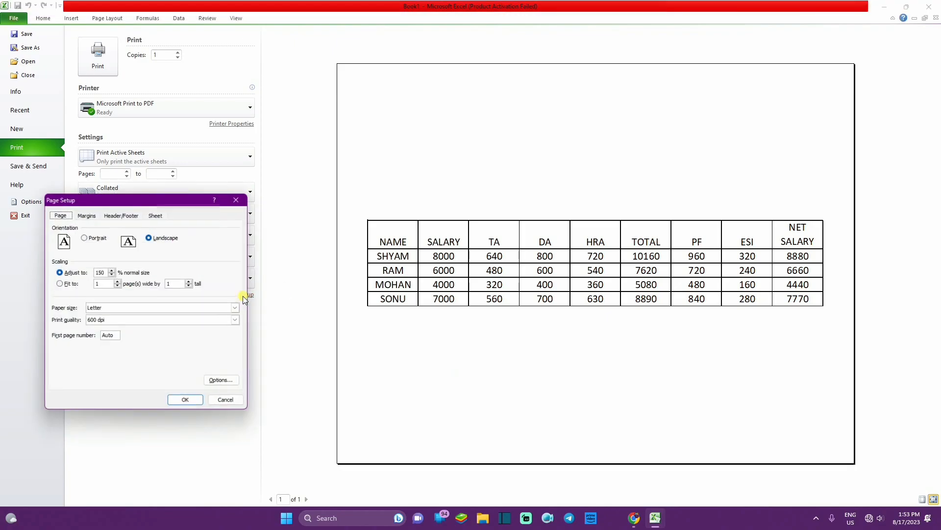
click(86, 216)
click(58, 359)
click(184, 400)
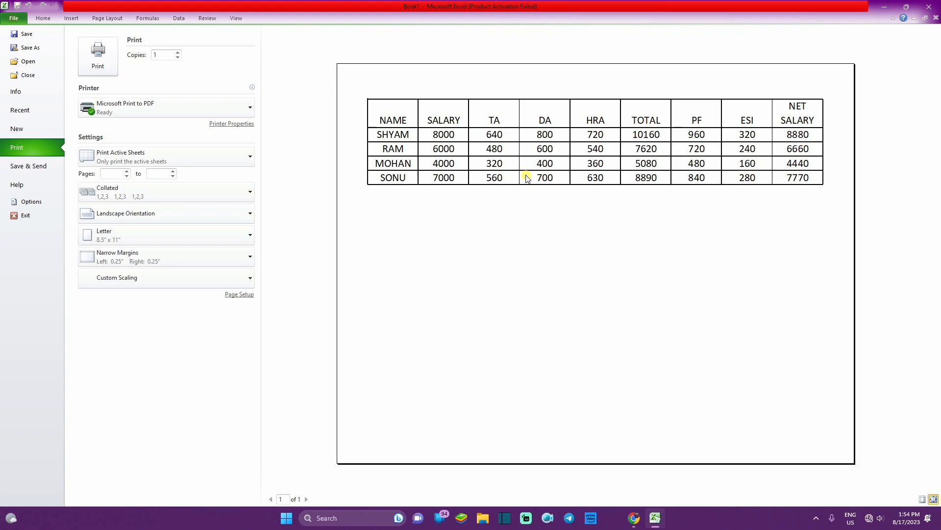
Return to the worksheet and review the salary table, including its Salary, TA, PF and ESI columns.
click(39, 19)
click(95, 316)
drag(103, 343, 110, 355)
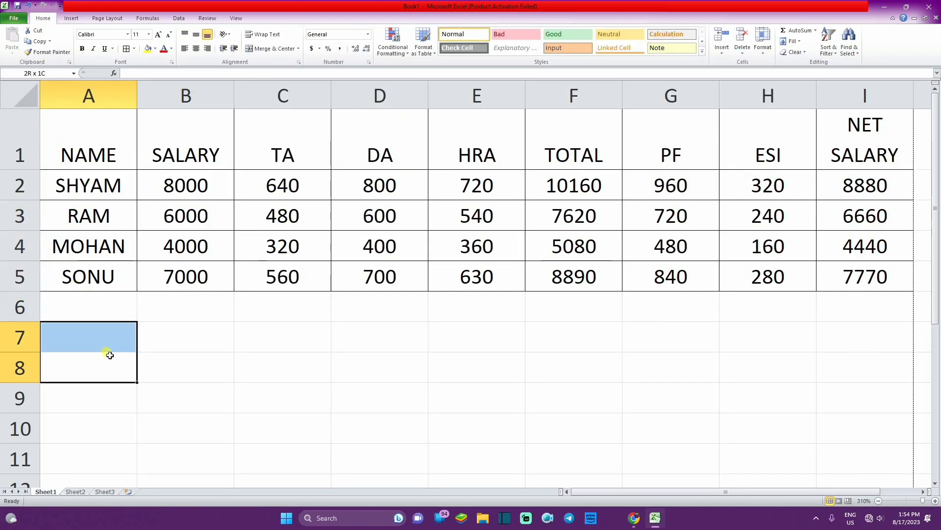
click(109, 310)
drag(81, 142, 910, 368)
click(574, 397)
click(117, 295)
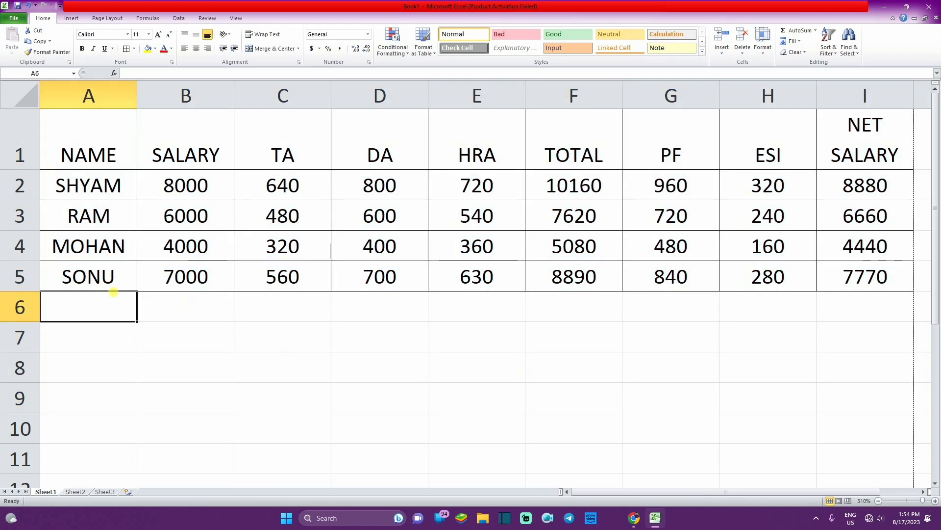
click(210, 182)
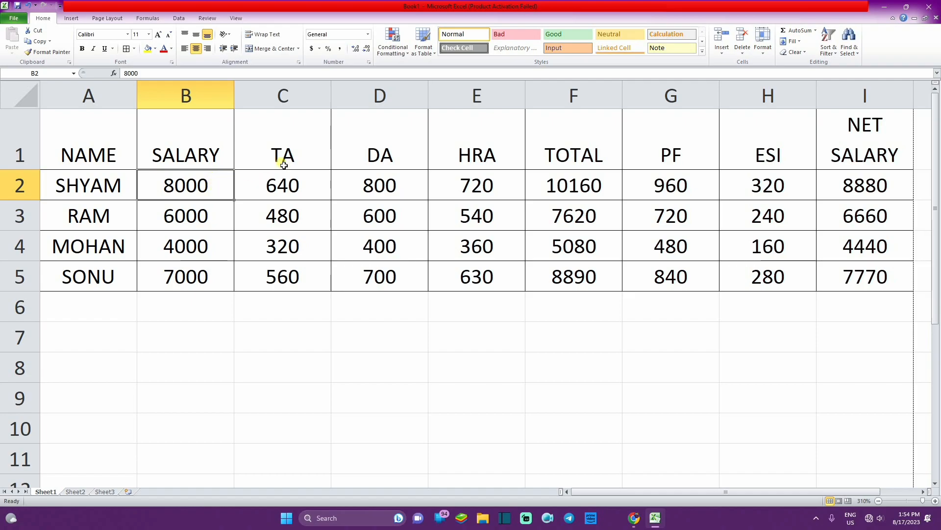
click(297, 155)
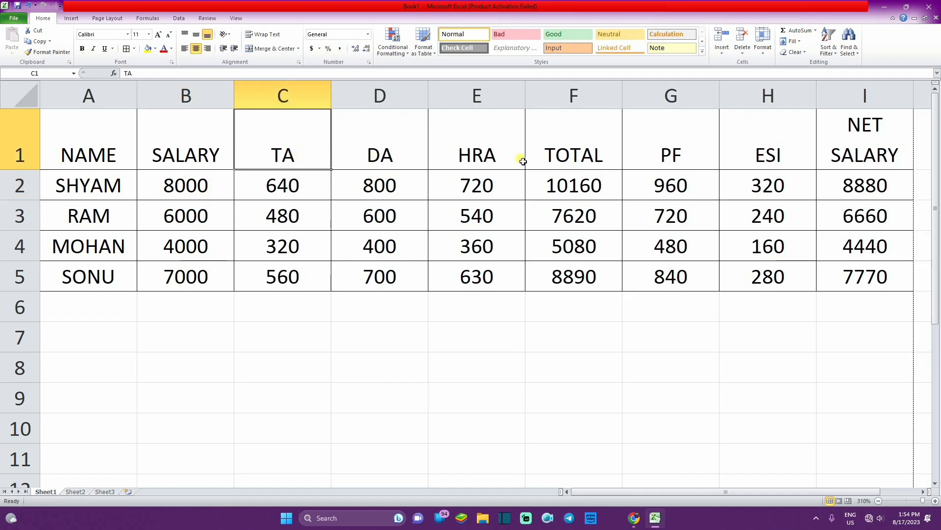
click(693, 129)
click(767, 141)
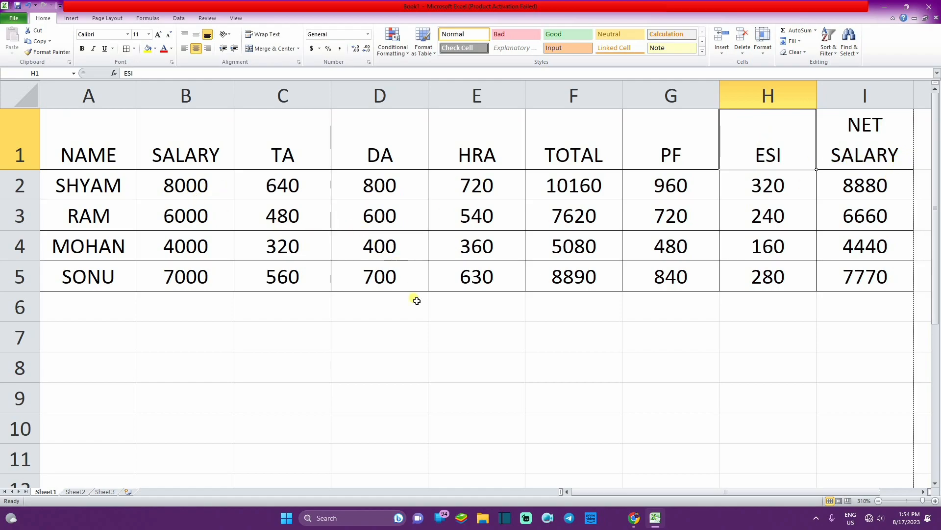
Enter the formula =B2*C2 in cell D7 to multiply the first employee's salary by TA.
click(401, 326)
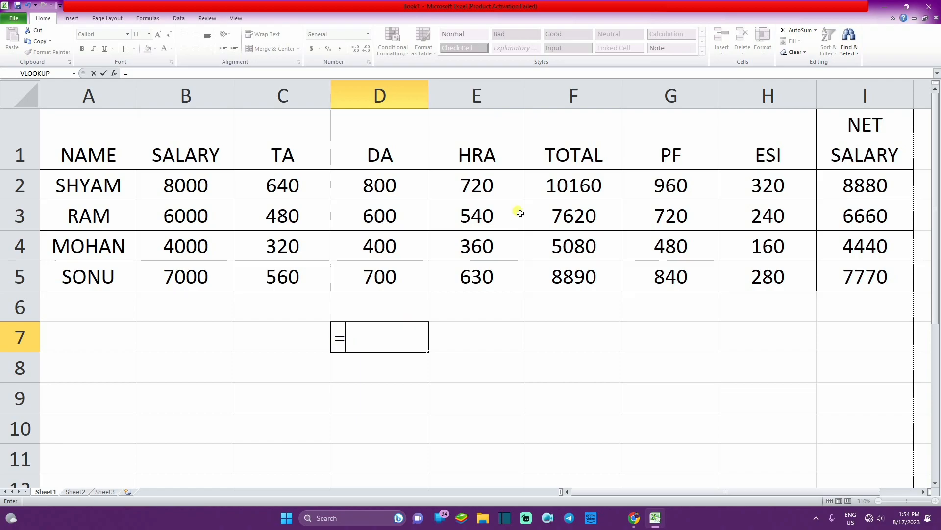
drag(216, 191, 276, 200)
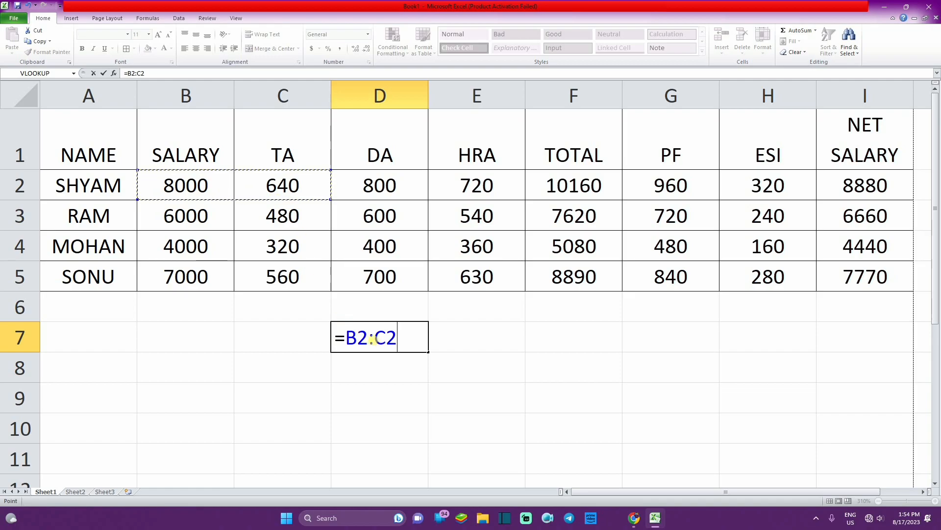
click(374, 341)
key(BackSpace)
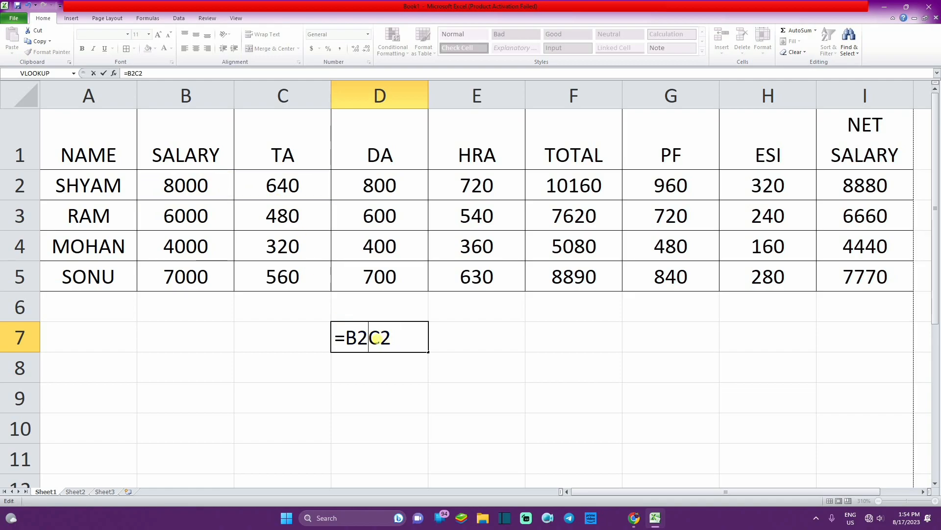
text(*)
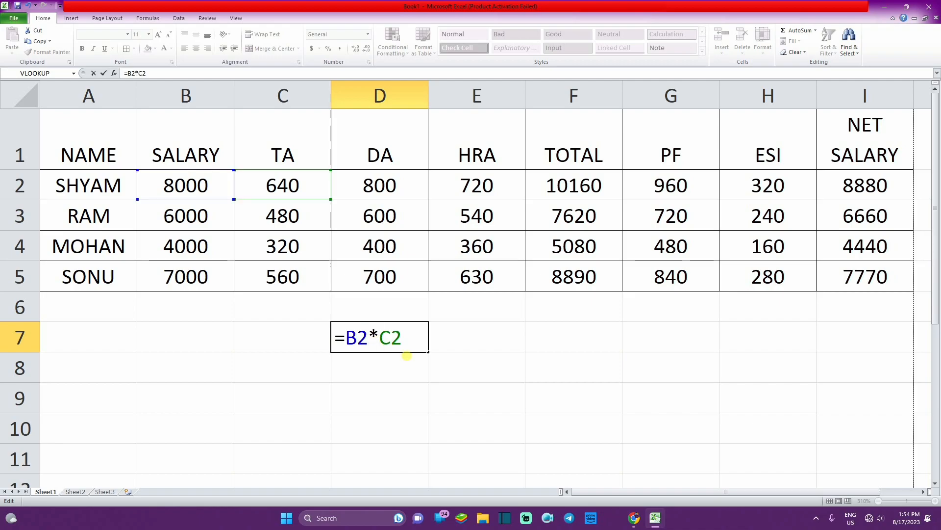
key(Return)
click(421, 341)
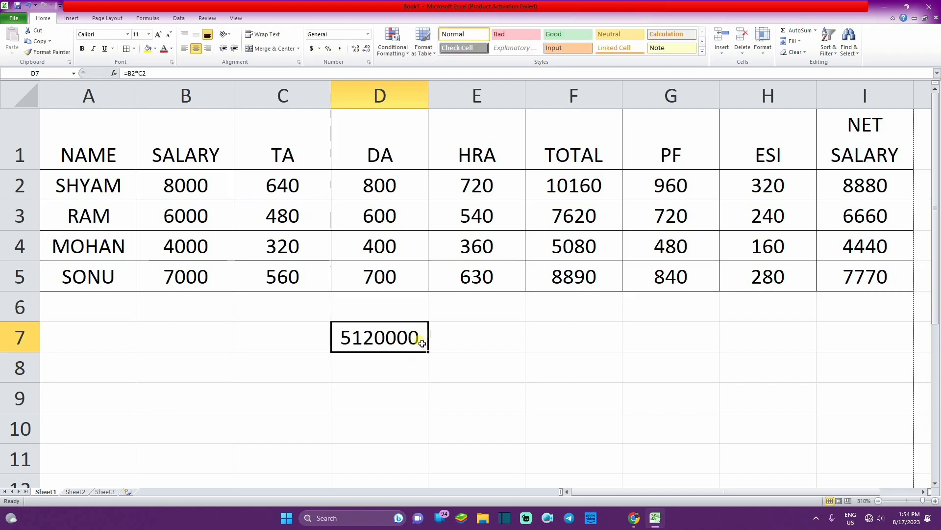
Enter =SUM(B2:I5) in cell D8 to add up all the numeric values in the salary table.
click(389, 371)
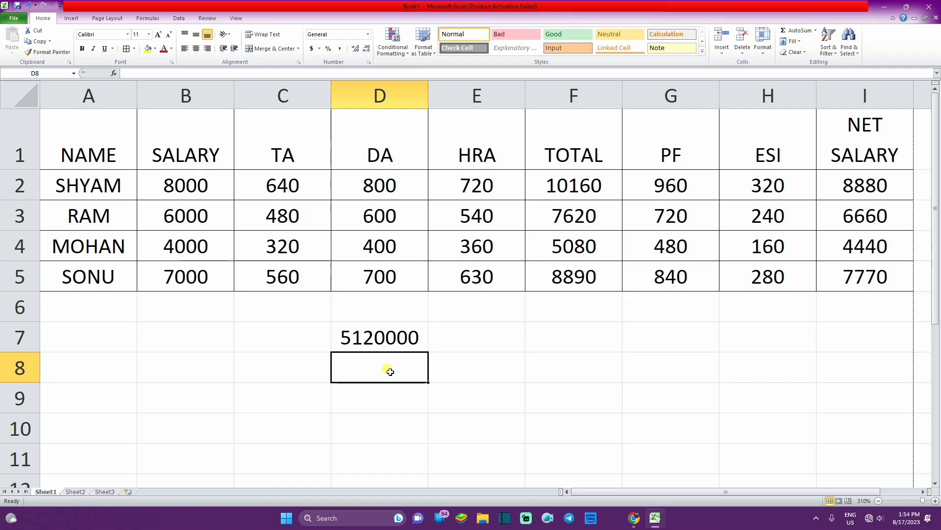
text(=)
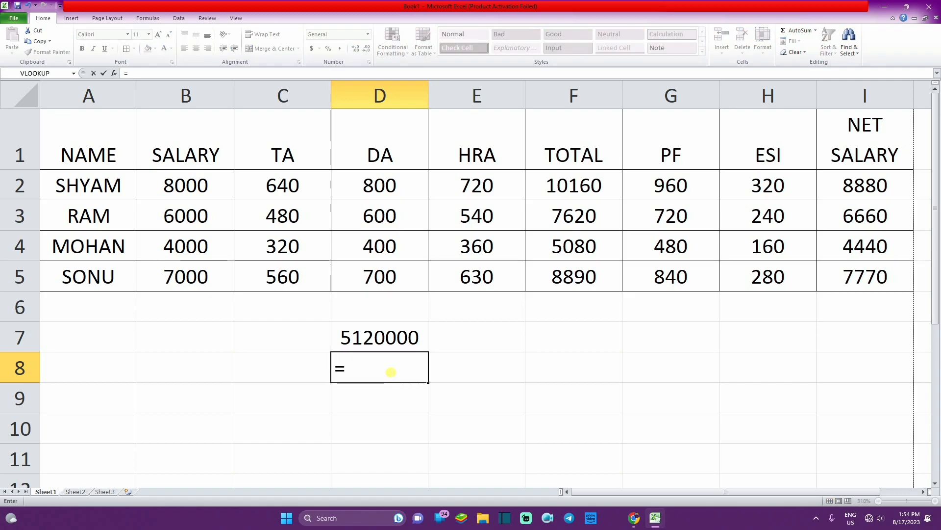
text(SU)
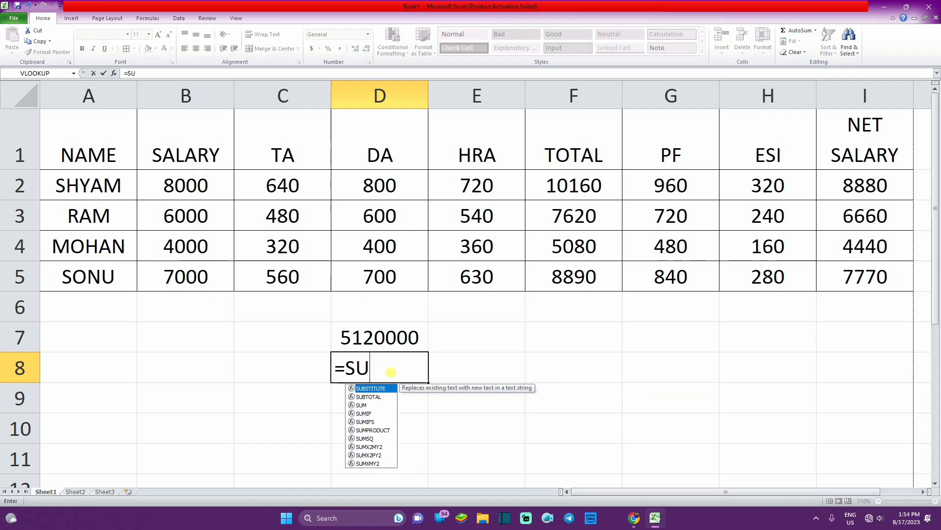
text(M)
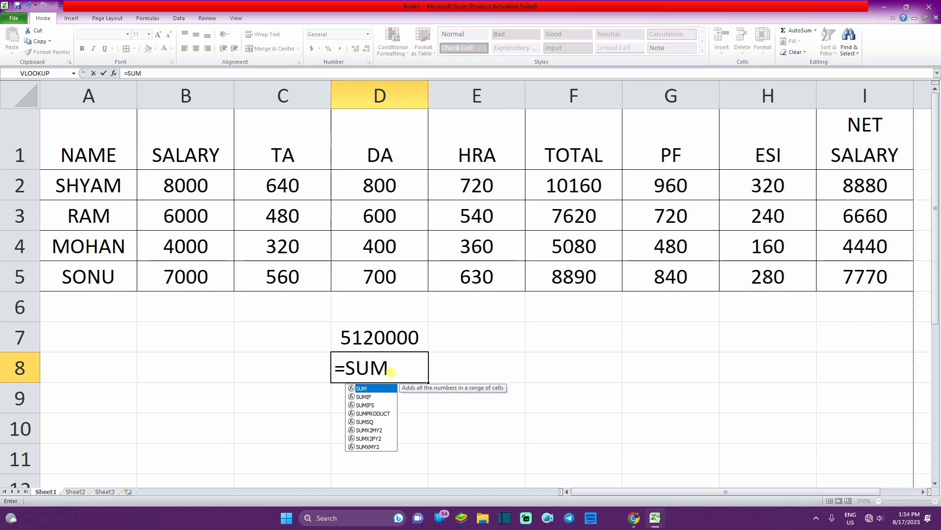
text(()
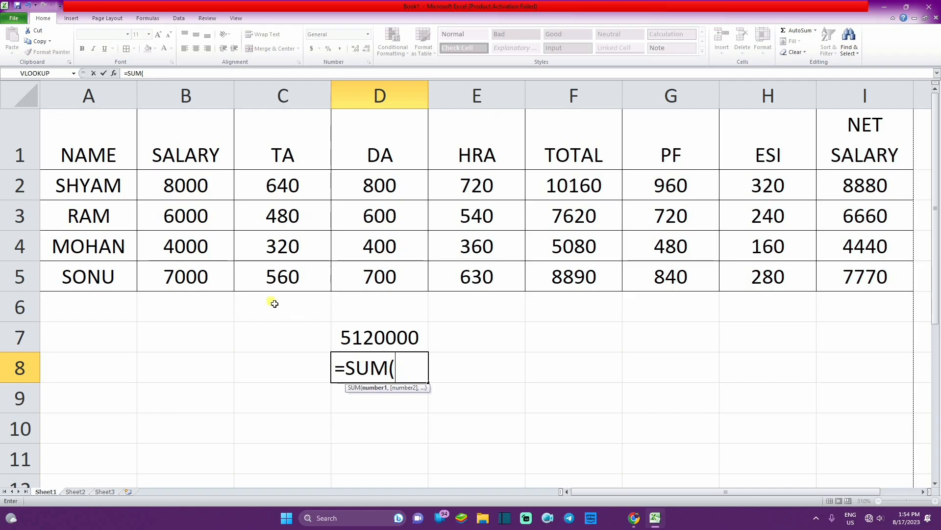
drag(204, 245, 283, 248)
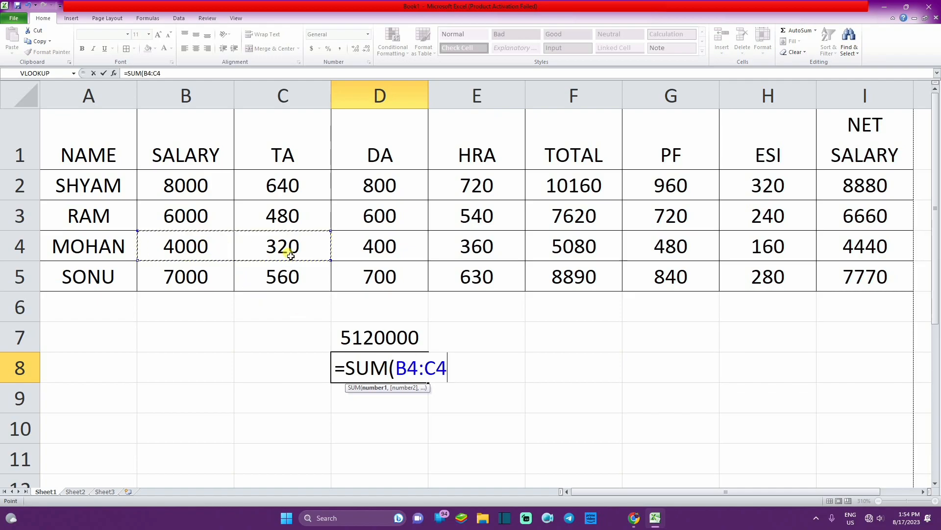
drag(181, 244, 830, 248)
drag(200, 195, 857, 285)
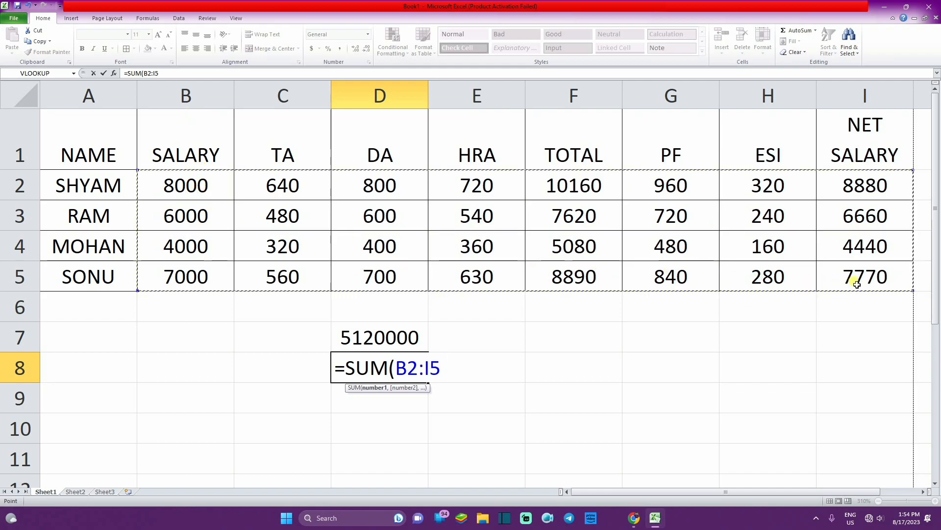
text())
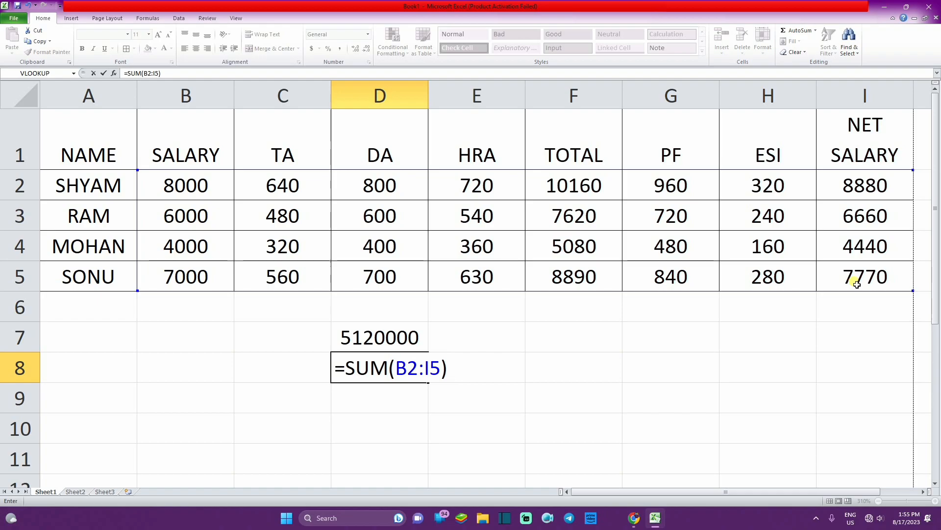
key(Return)
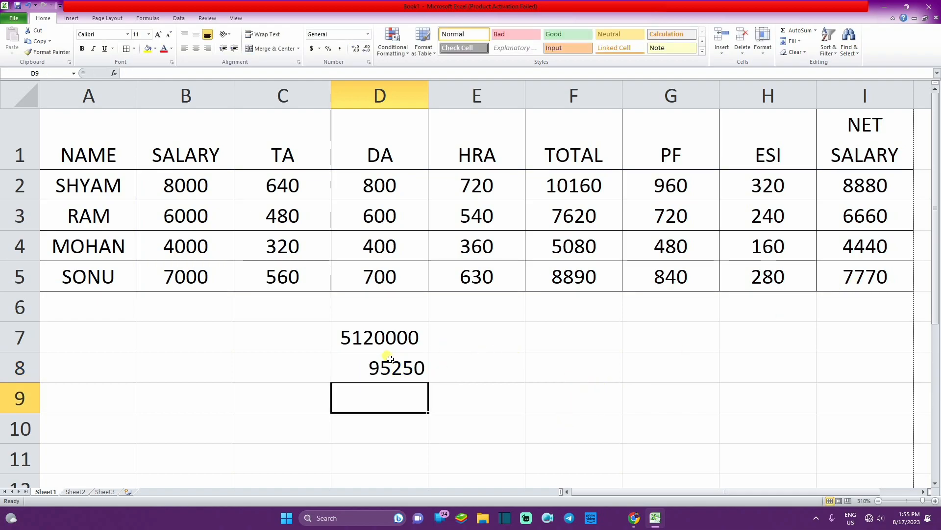
Calculate 10% of the first employee's TA in cell D9 with =C2*10%, and check the formulas in D7:D9.
text(=)
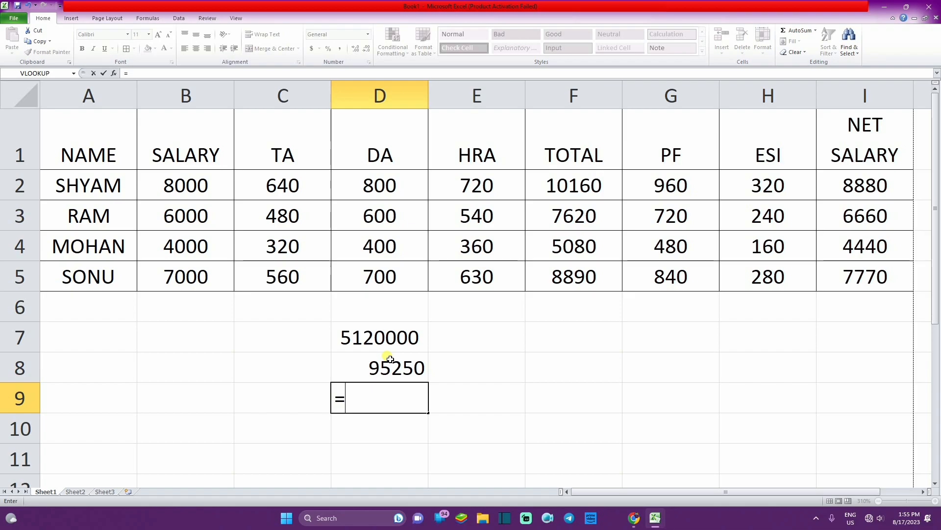
click(277, 185)
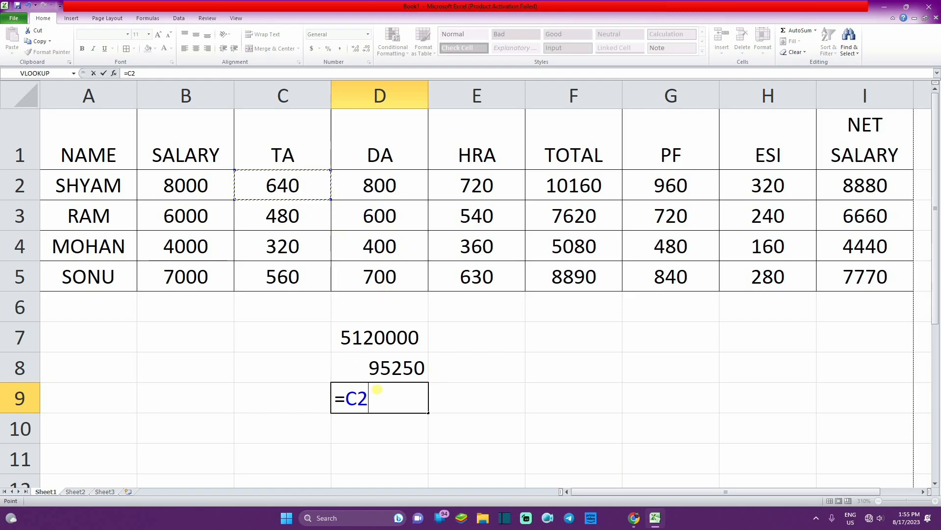
text(8)
key(BackSpace)
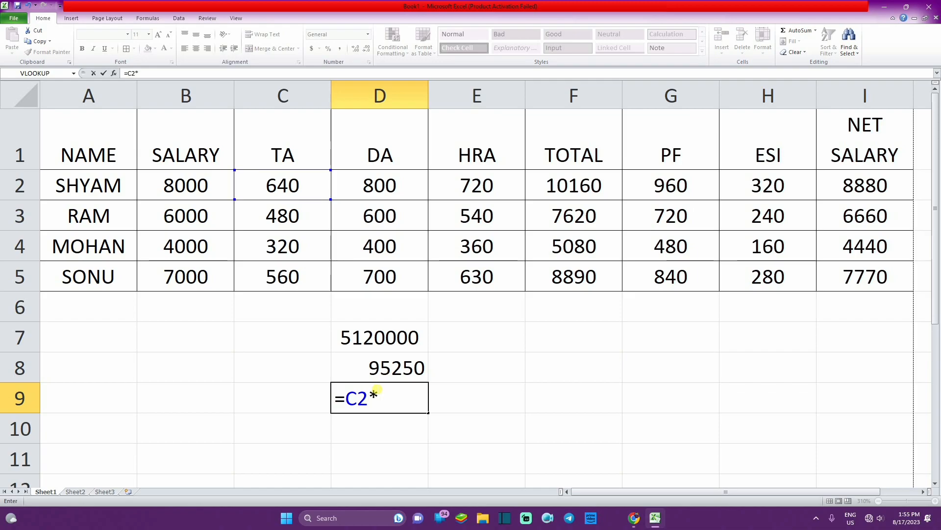
text(0%)
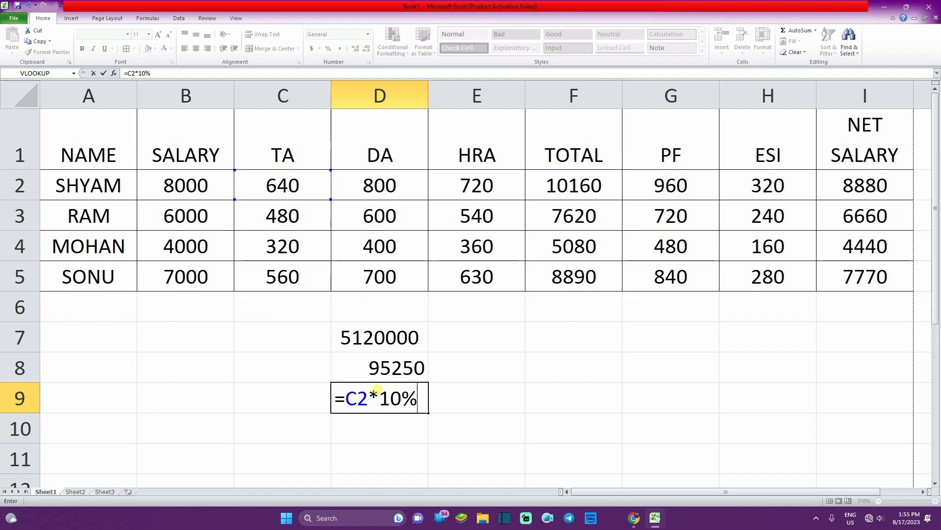
key(Return)
click(357, 390)
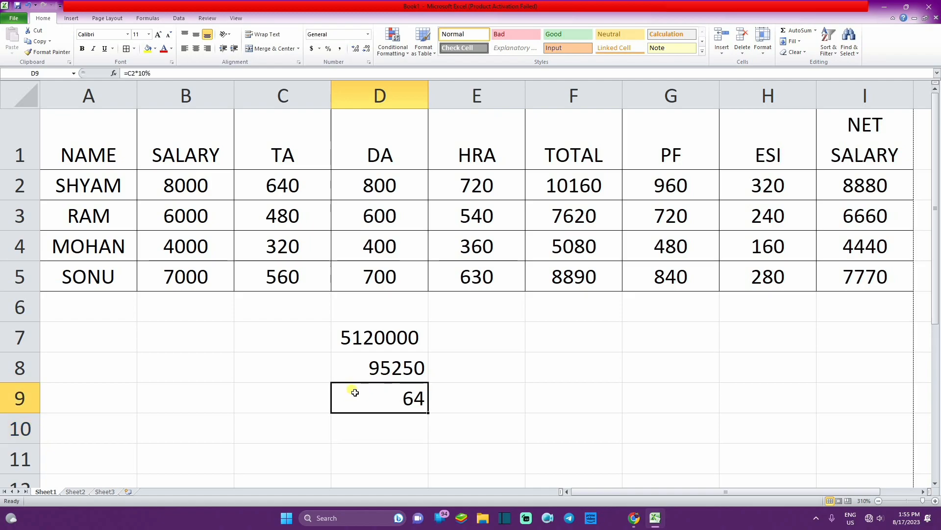
click(304, 193)
click(393, 400)
click(420, 363)
click(412, 338)
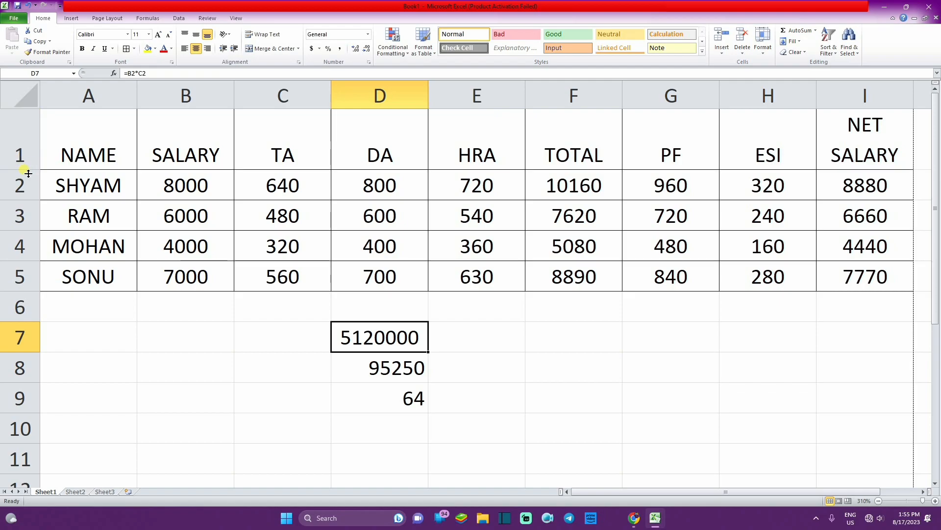
Apply the Neutral cell style to the table's header row A1:I1 after trying the Good and Calculation styles.
mouse_move(28, 174)
mouse_down()
mouse_move(34, 148)
mouse_move(31, 169)
mouse_up()
click(24, 156)
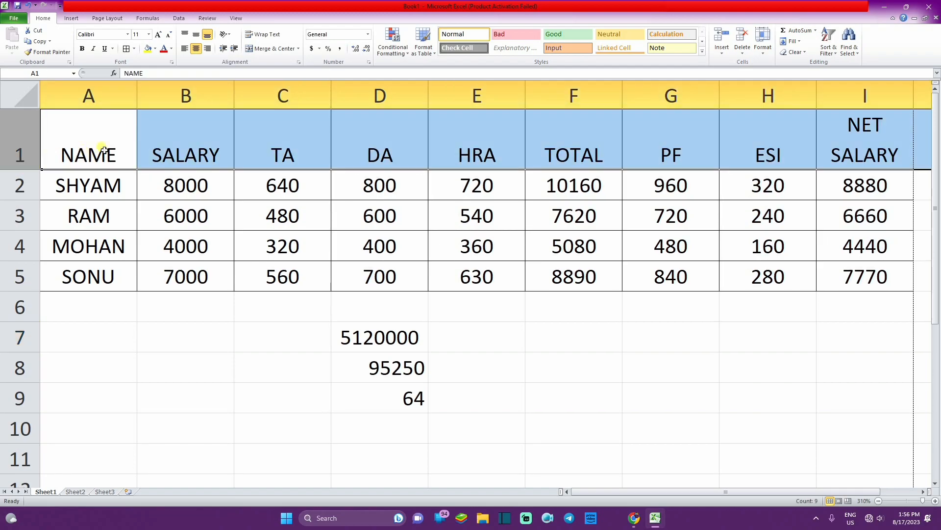
click(80, 179)
drag(92, 153, 831, 135)
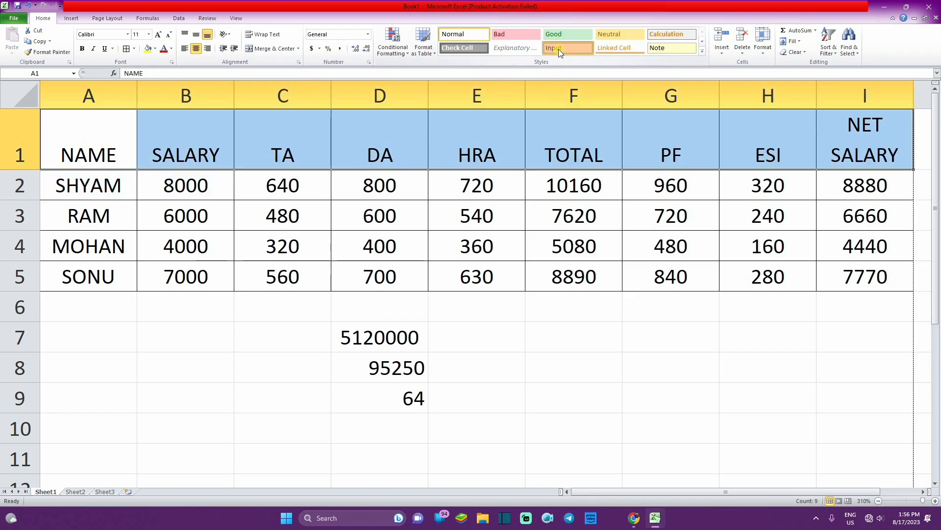
click(564, 35)
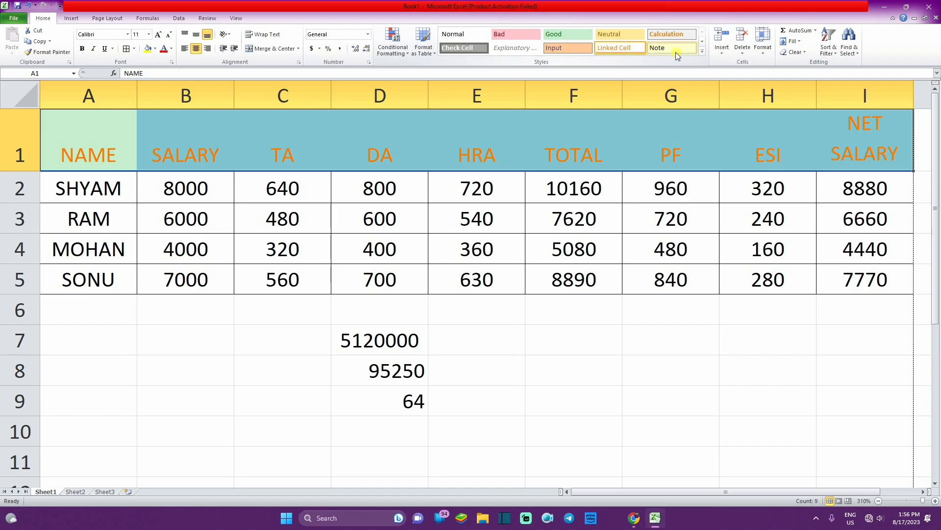
click(660, 35)
click(617, 35)
click(478, 211)
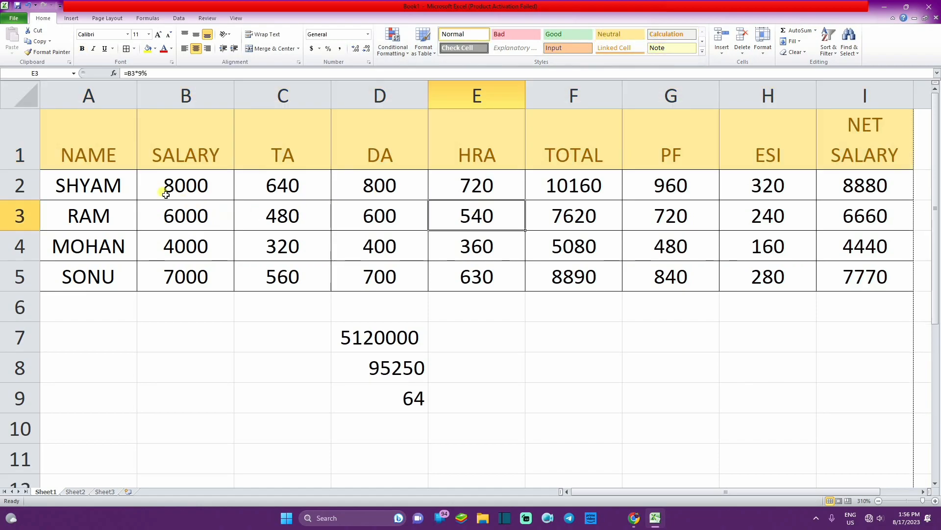
Check the print preview of the salary sheet with its coloured header and return to the worksheet.
click(13, 19)
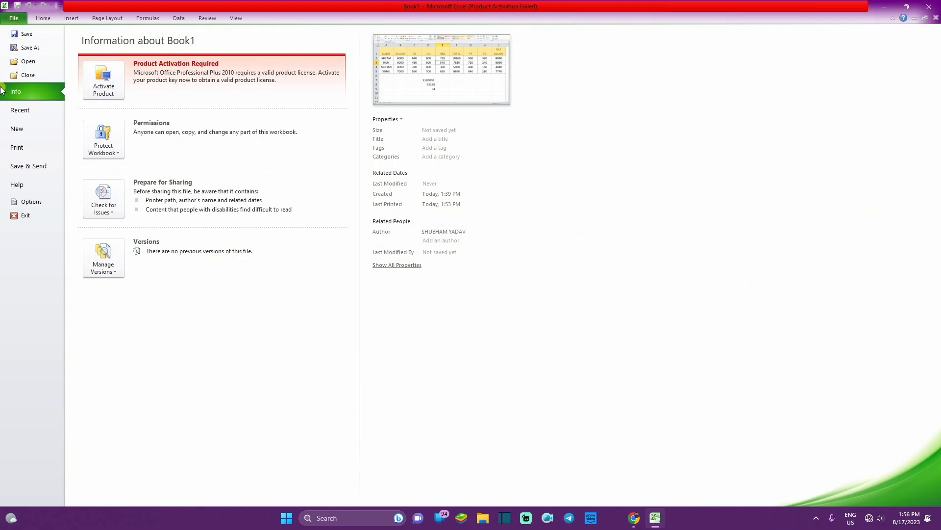
click(26, 144)
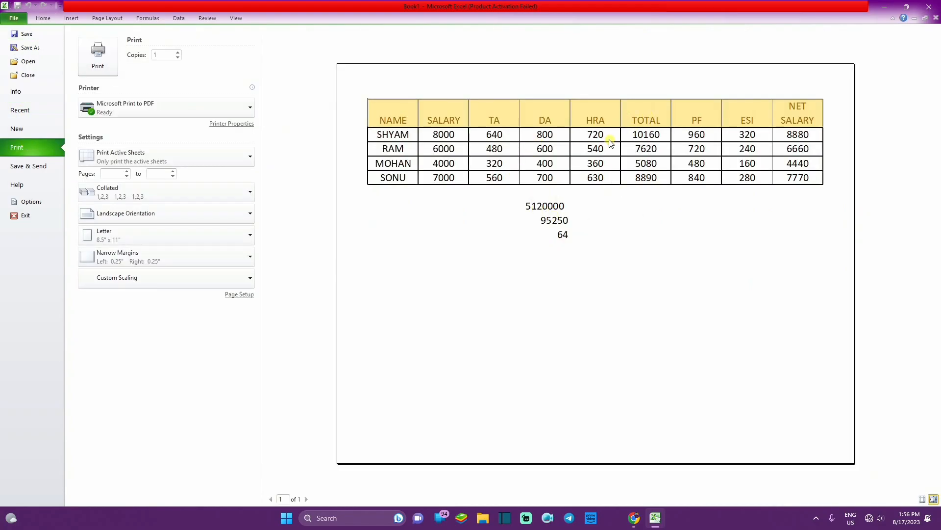
click(43, 21)
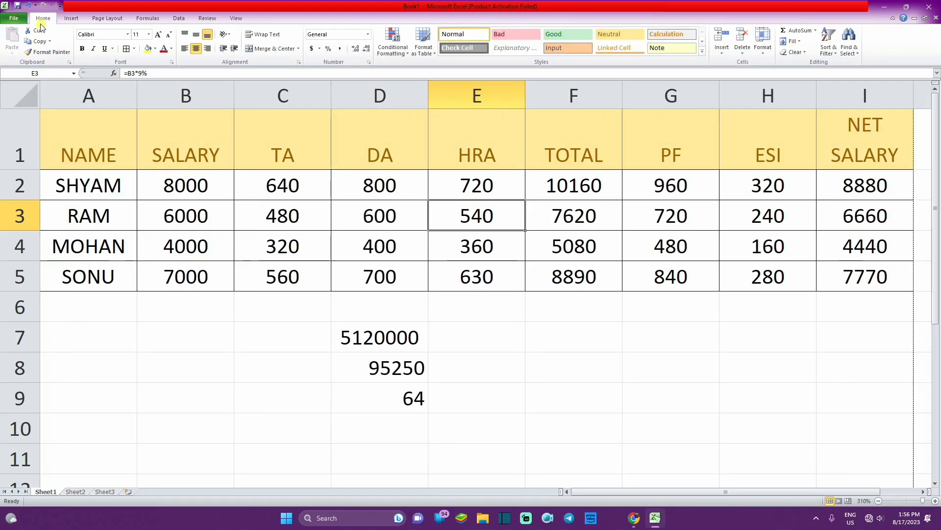
Save the workbook as Book1 in the Documents folder with the Excel Workbook file type.
click(17, 6)
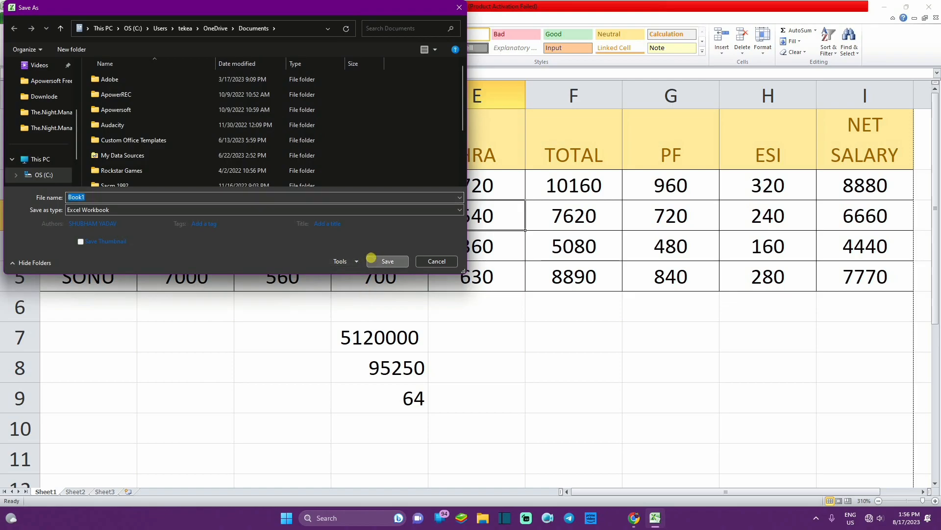
click(372, 261)
click(504, 266)
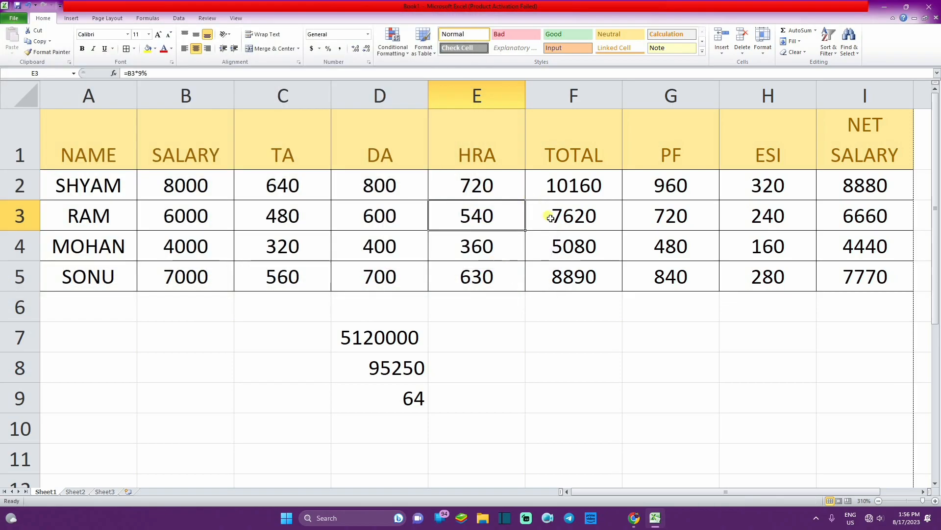